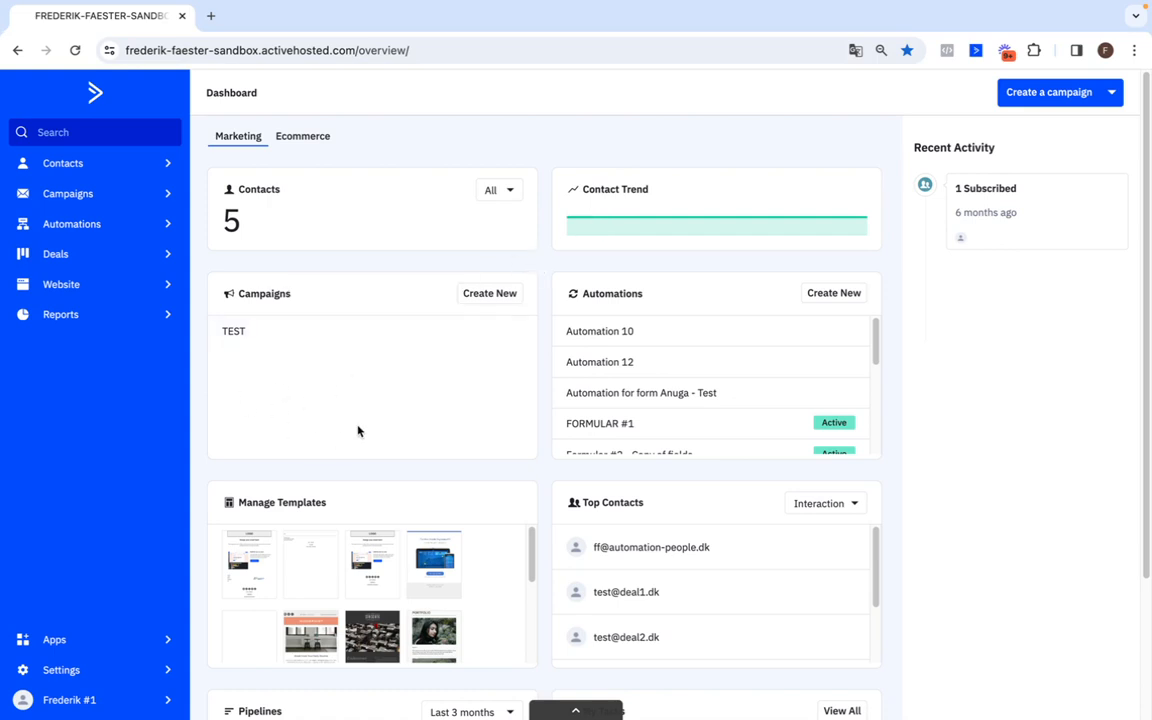
# - Look over the widgets on the Marketing dashboard, including the Automations list, Manage Templates, Top Contacts, Pipelines and My Tasks
pyautogui.scroll(-1, 358, 431)
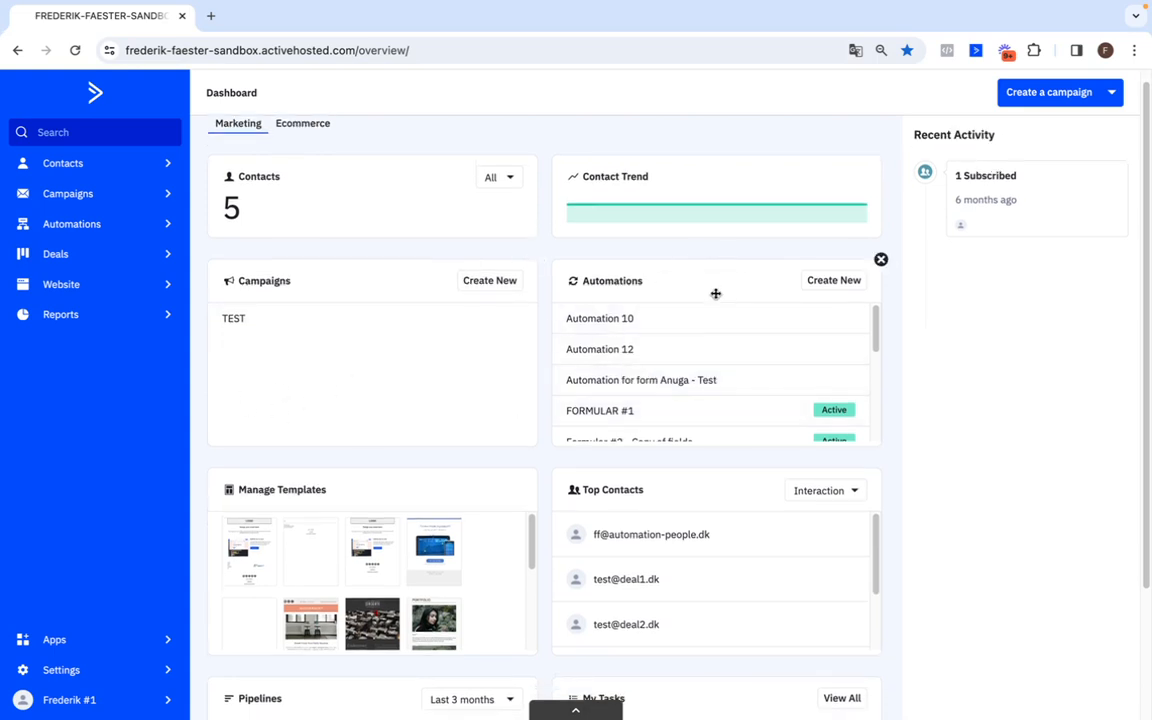
pyautogui.scroll(-5, 703, 320)
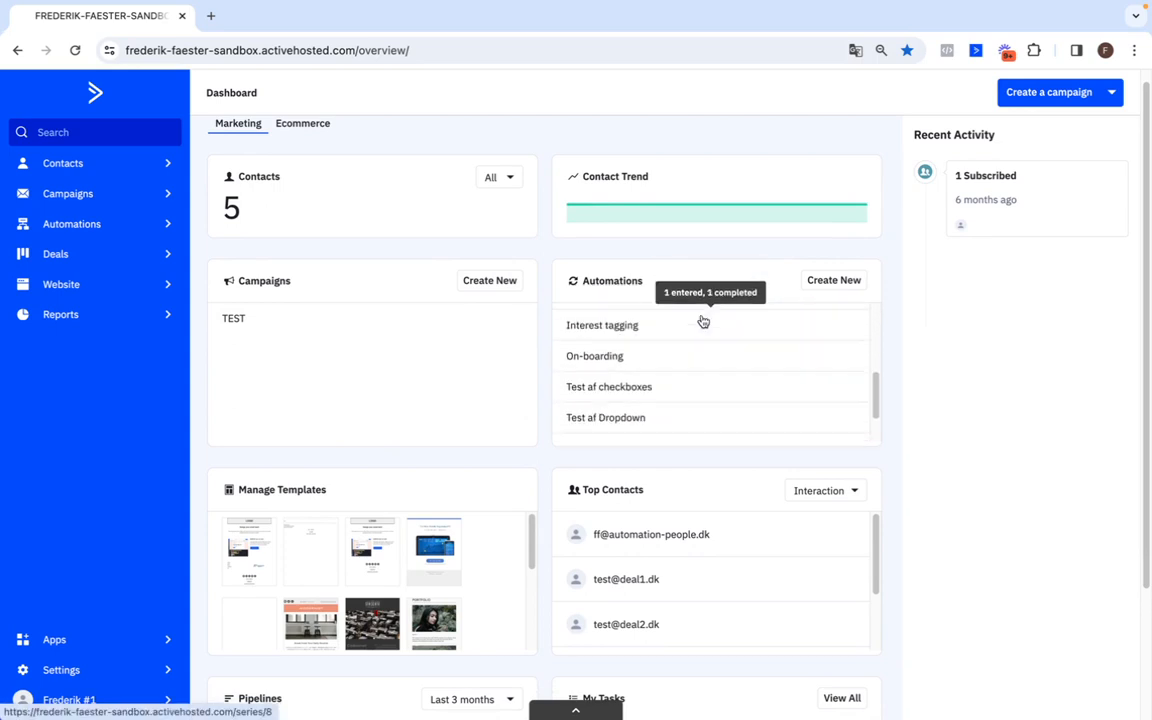
pyautogui.scroll(-4, 703, 320)
pyautogui.scroll(3, 703, 320)
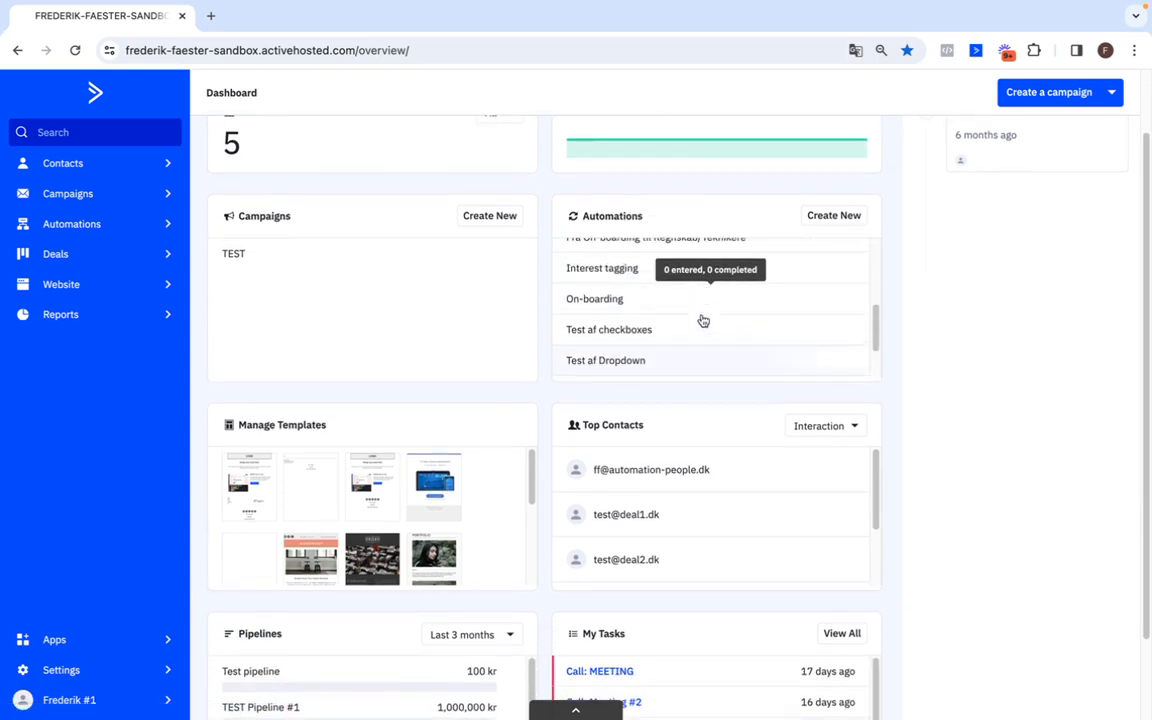
pyautogui.scroll(3, 703, 320)
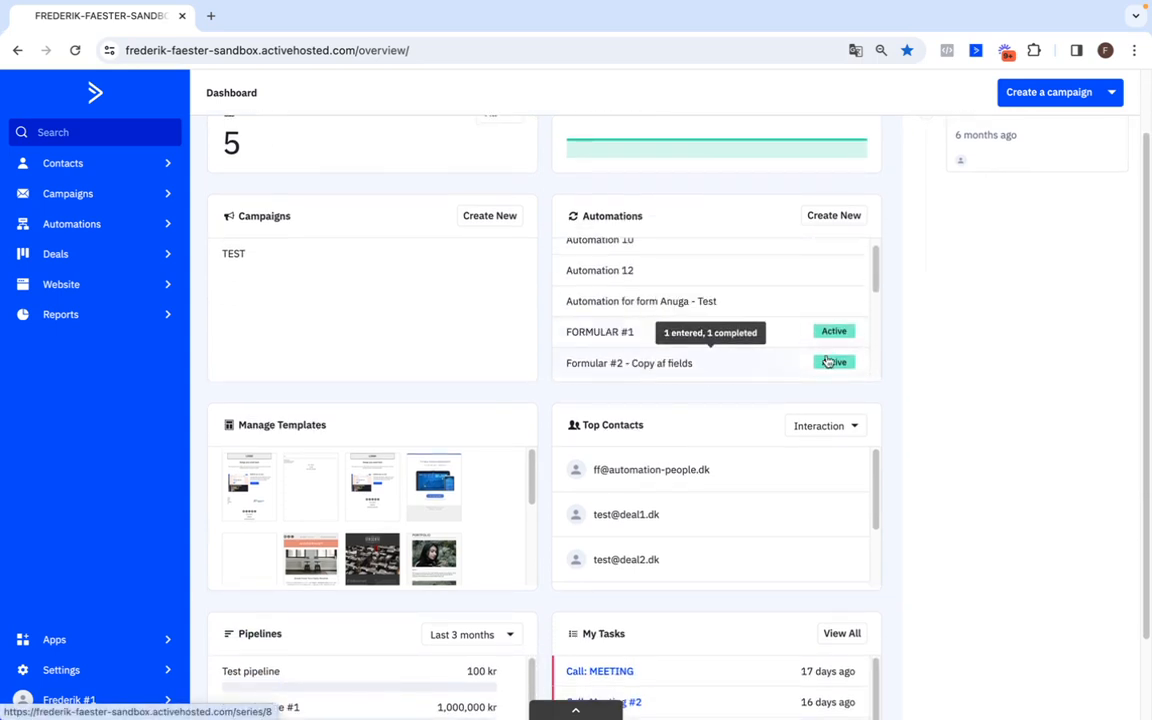
pyautogui.scroll(-1, 369, 347)
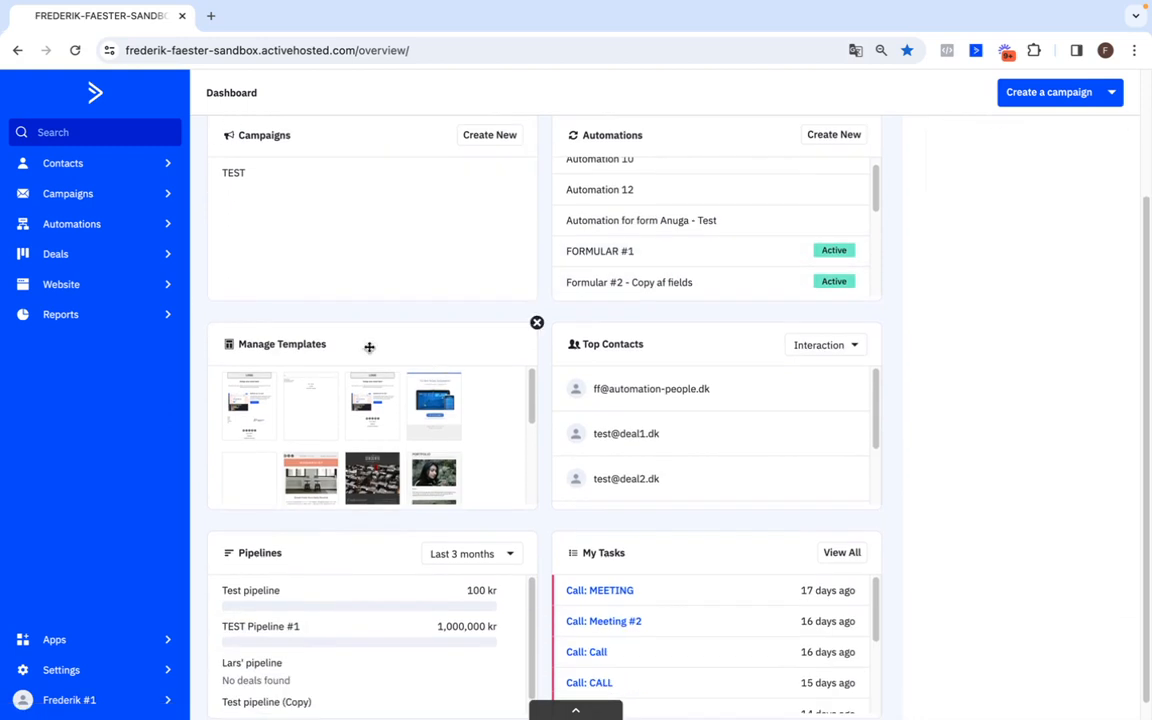
pyautogui.scroll(-1, 689, 445)
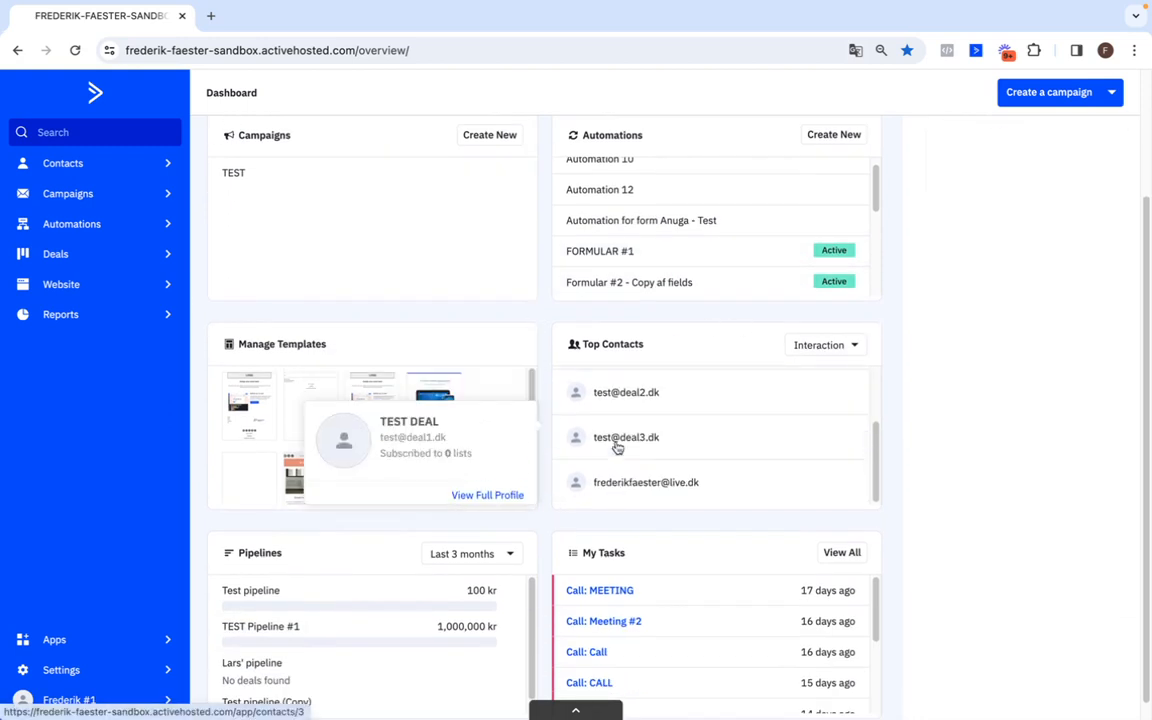
pyautogui.scroll(-1, 630, 500)
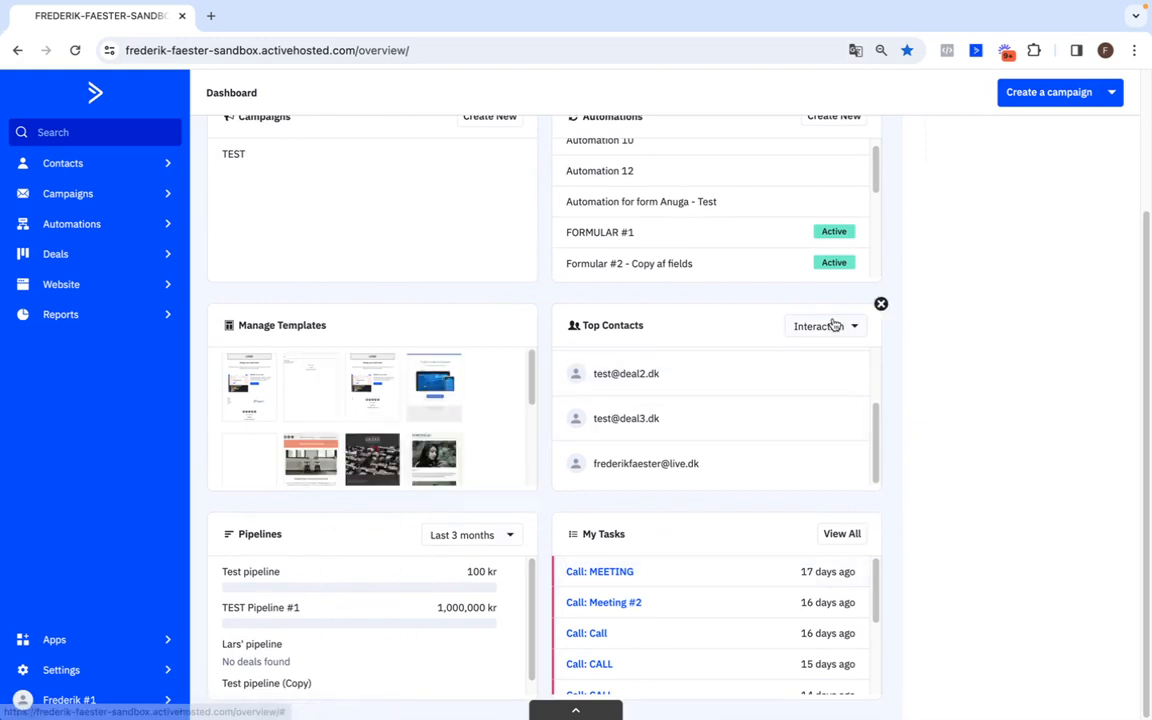
pyautogui.scroll(2, 833, 325)
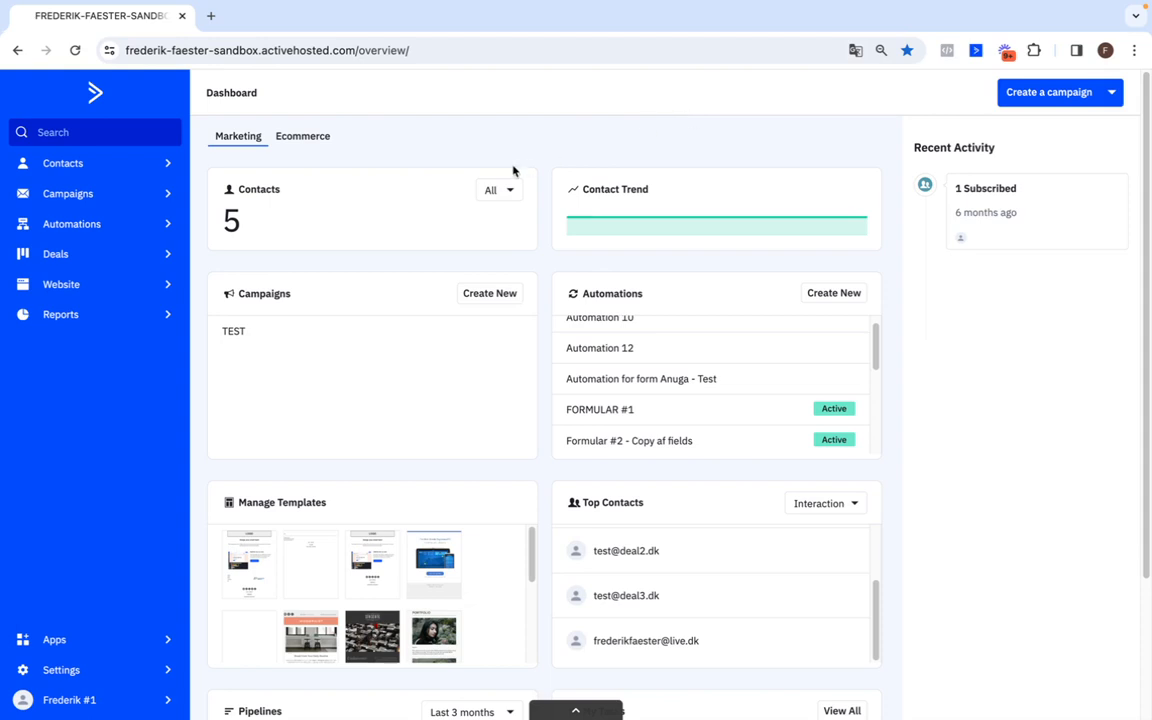
# - Remove the Contacts widget from the Marketing dashboard and add it back from the available widgets
pyautogui.moveTo(473, 175)
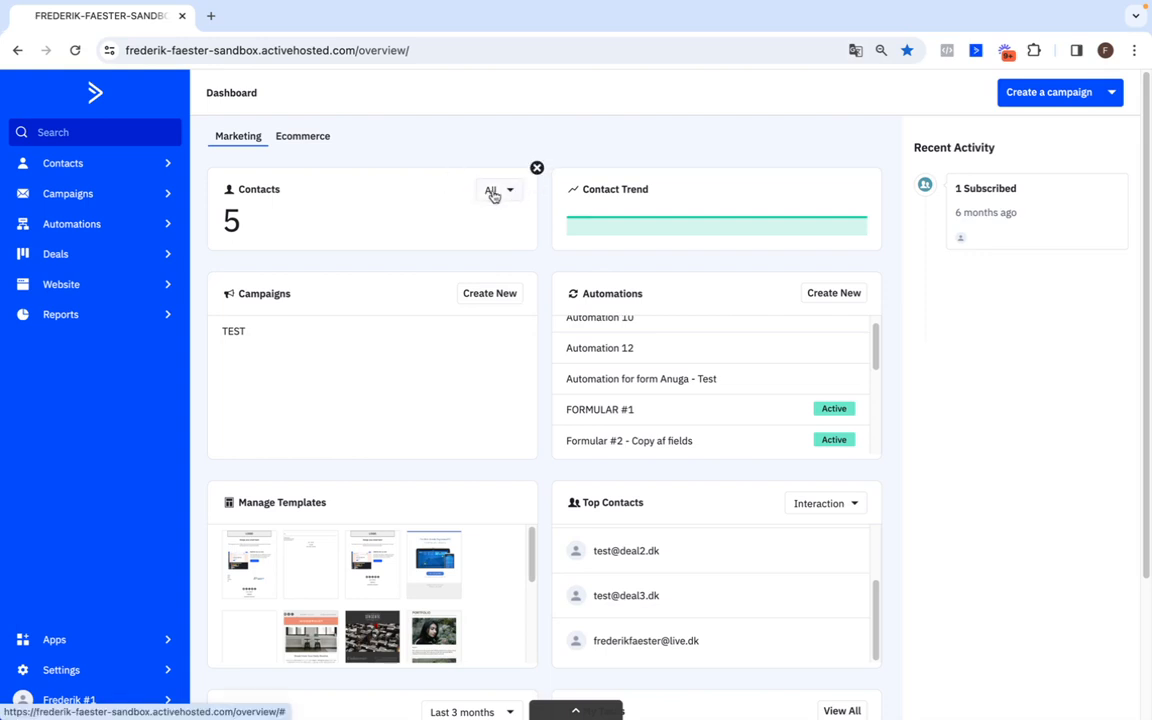
pyautogui.click(537, 169)
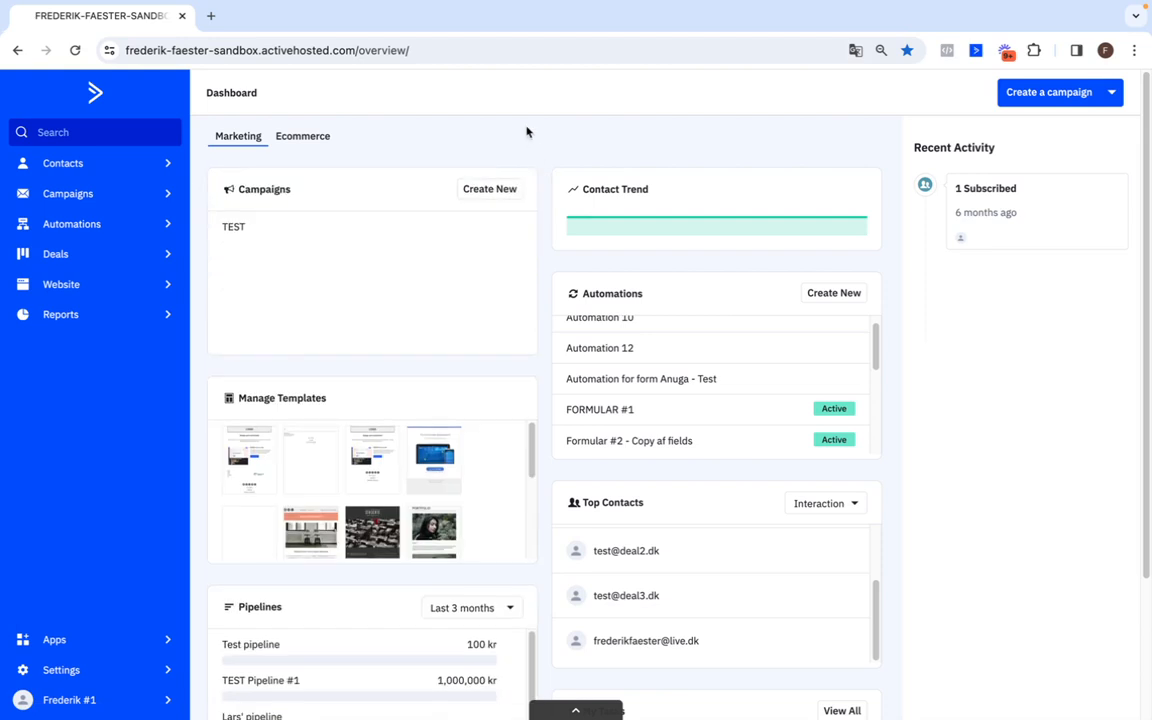
pyautogui.click(553, 713)
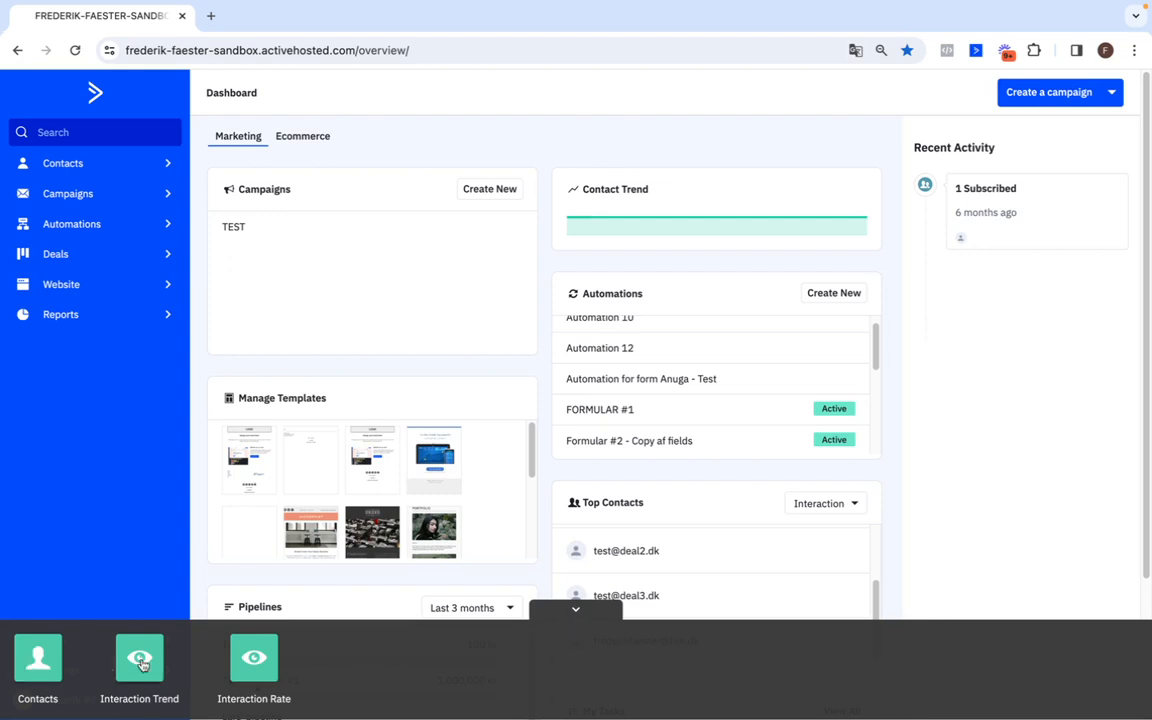
pyautogui.click(38, 675)
pyautogui.scroll(-3, 411, 443)
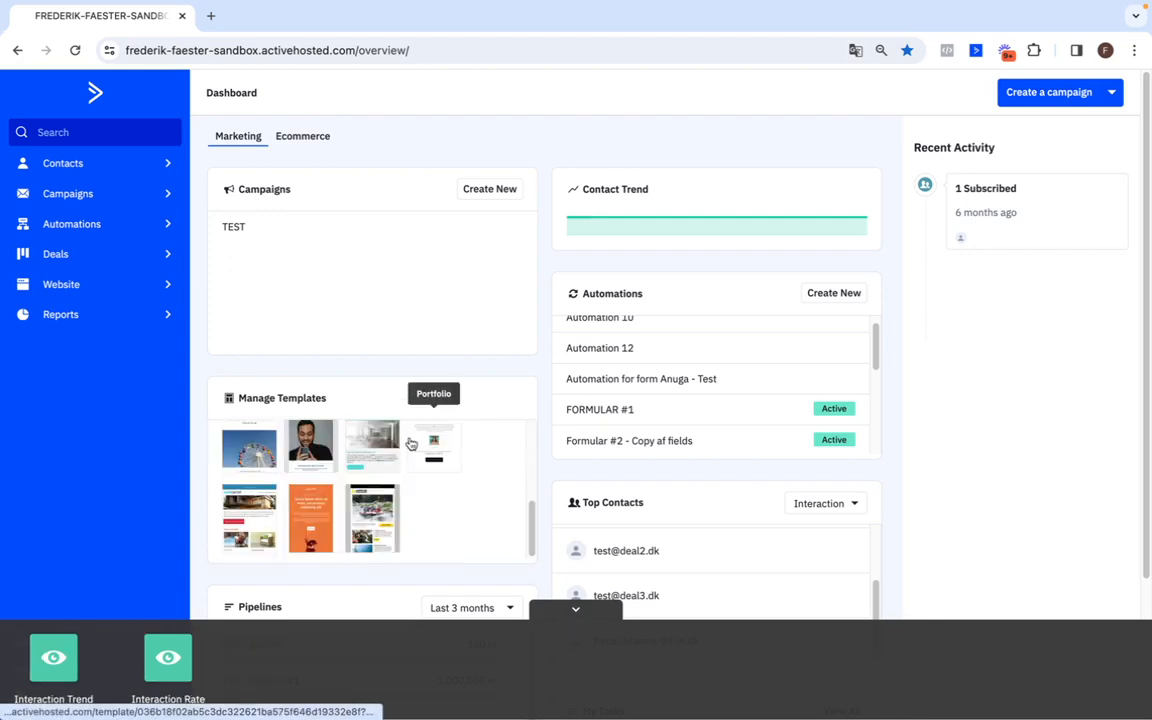
pyautogui.scroll(-2, 537, 373)
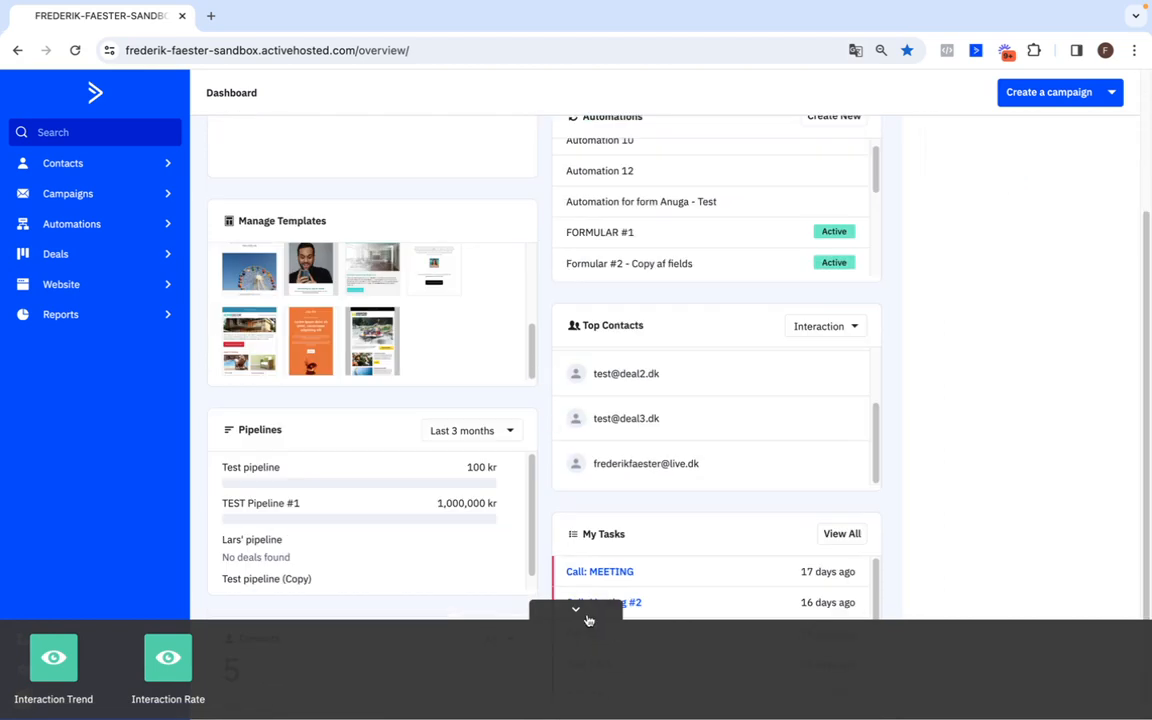
pyautogui.click(588, 620)
pyautogui.scroll(-3, 581, 617)
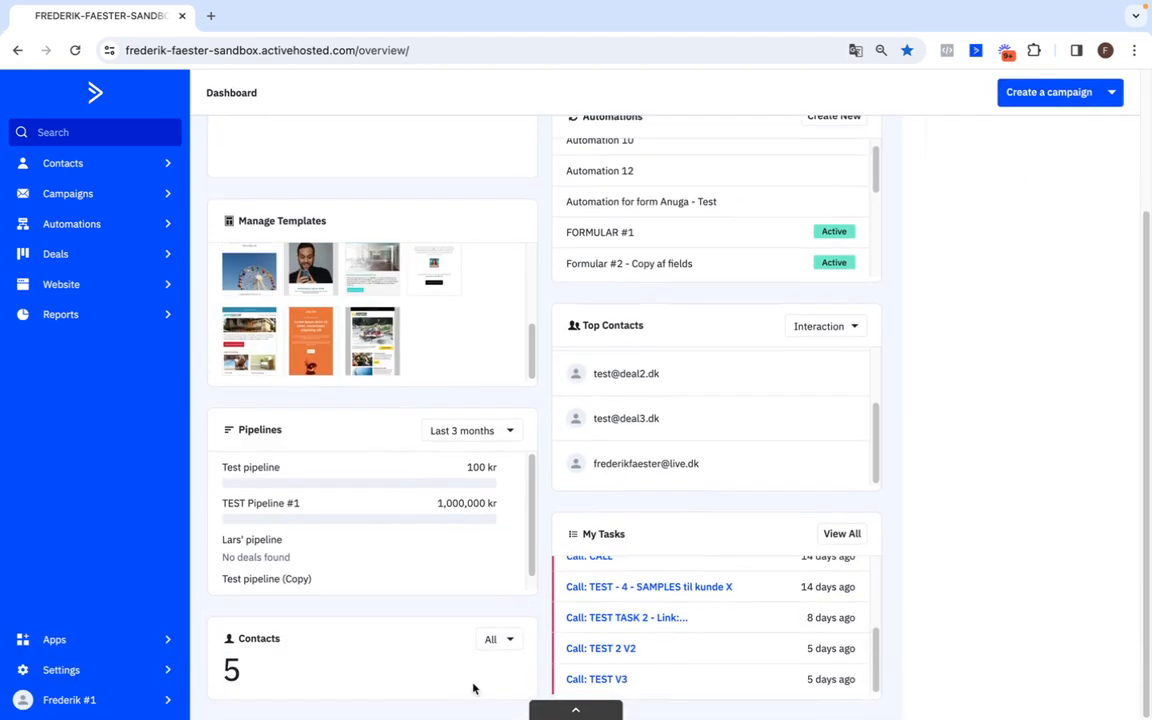
# - Move the Contacts widget up so it sits between the Campaigns and Manage Templates widgets
pyautogui.moveTo(355, 627); pyautogui.dragTo(379, 408)
pyautogui.scroll(2, 379, 409)
pyautogui.moveTo(362, 574); pyautogui.dragTo(404, 396)
pyautogui.moveTo(321, 620); pyautogui.dragTo(216, 383)
pyautogui.click(216, 383)
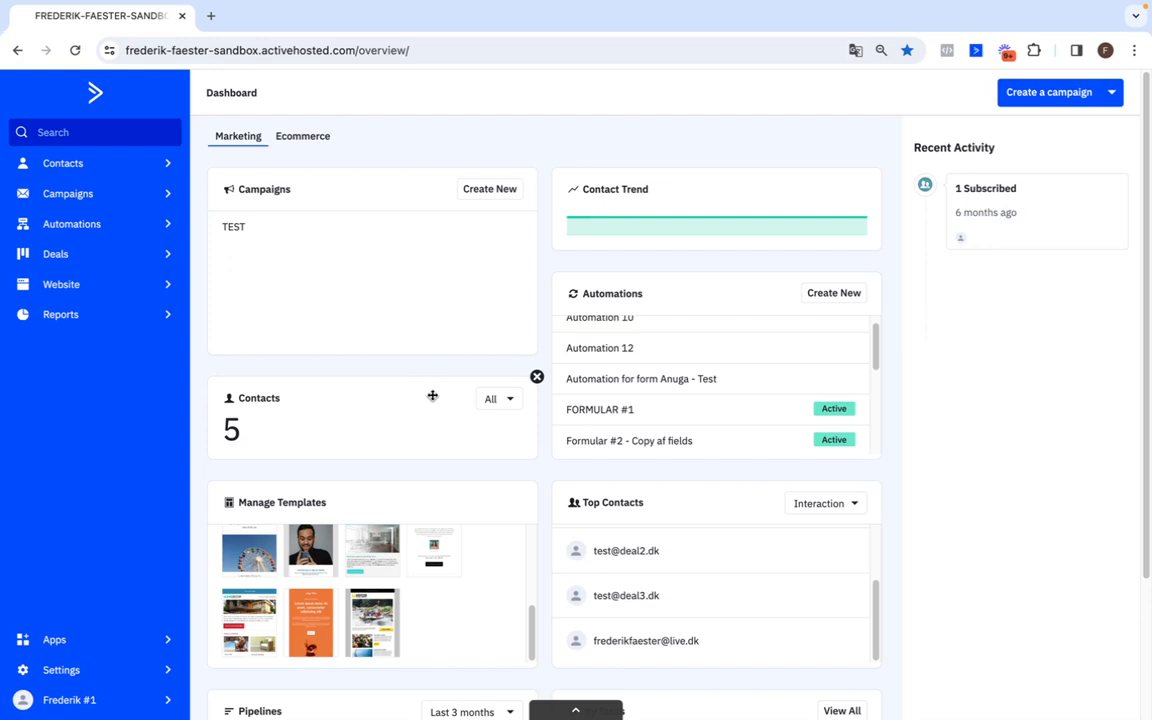
# - Remove the Manage Templates, Contacts and Campaigns widgets from the dashboard
pyautogui.scroll(-2, 550, 391)
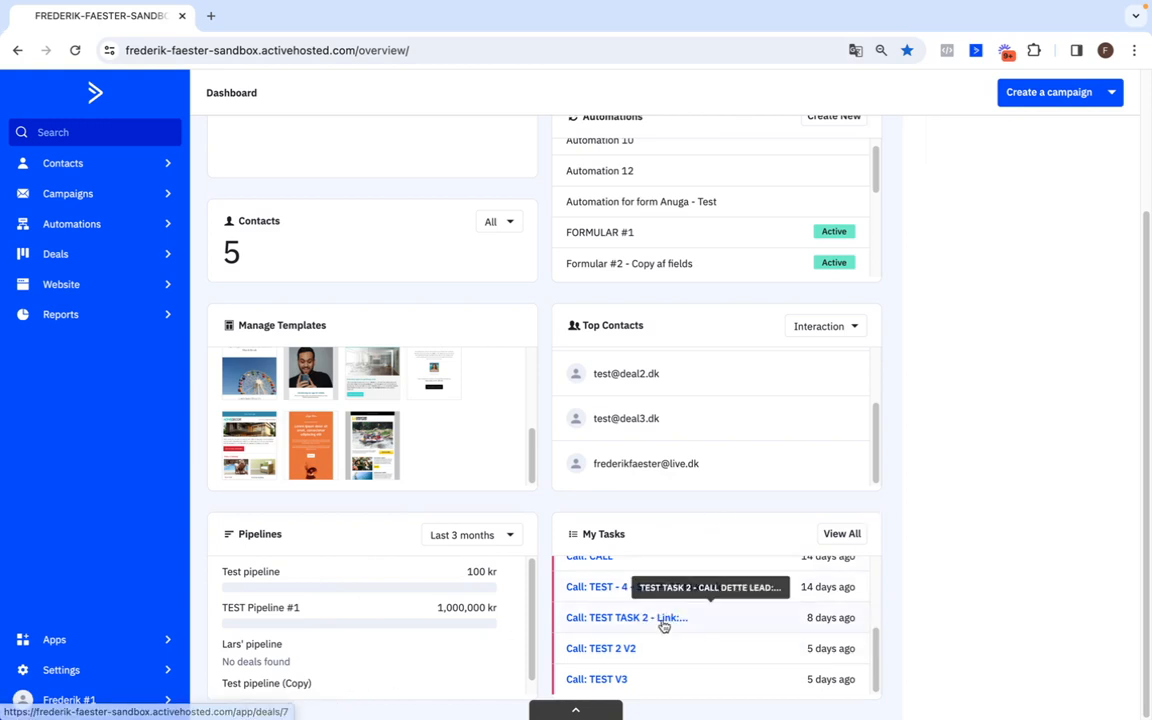
pyautogui.scroll(1, 525, 530)
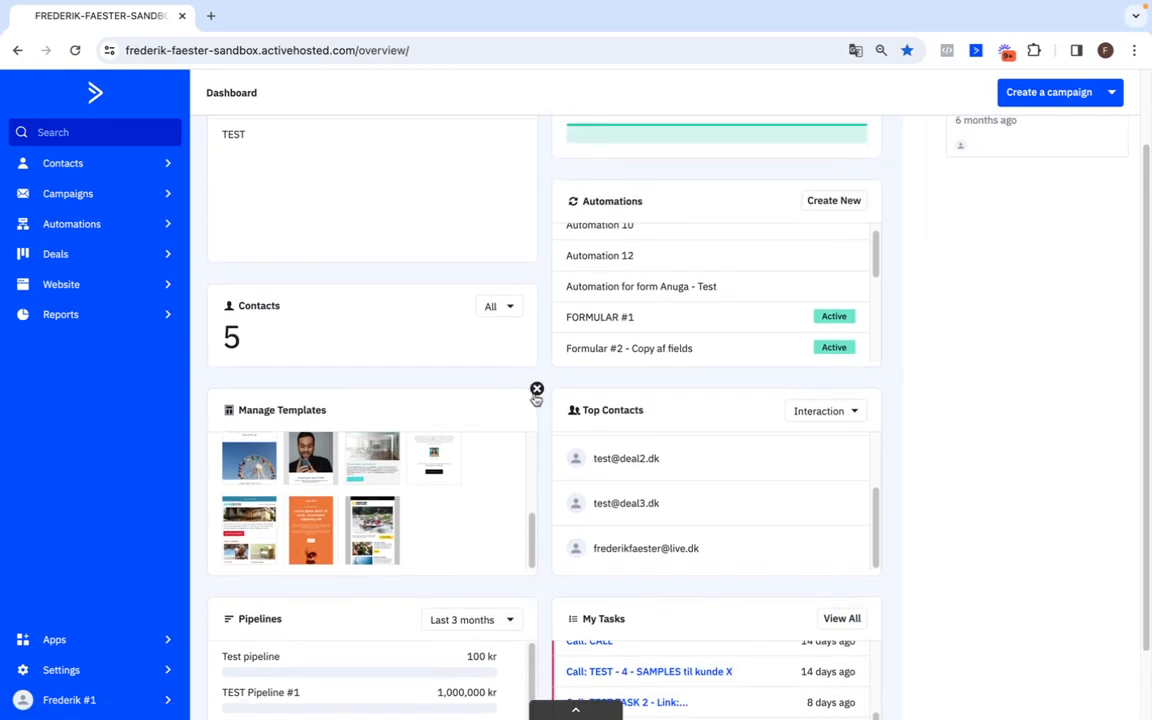
pyautogui.click(537, 389)
pyautogui.scroll(1, 537, 392)
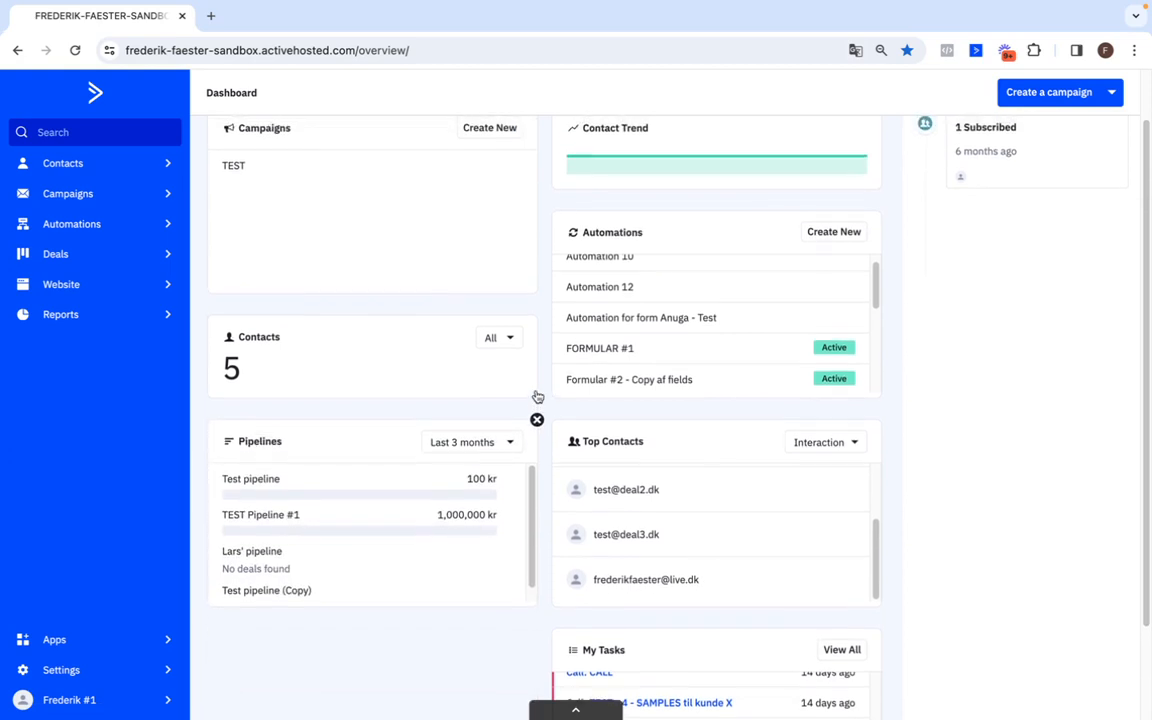
pyautogui.click(537, 379)
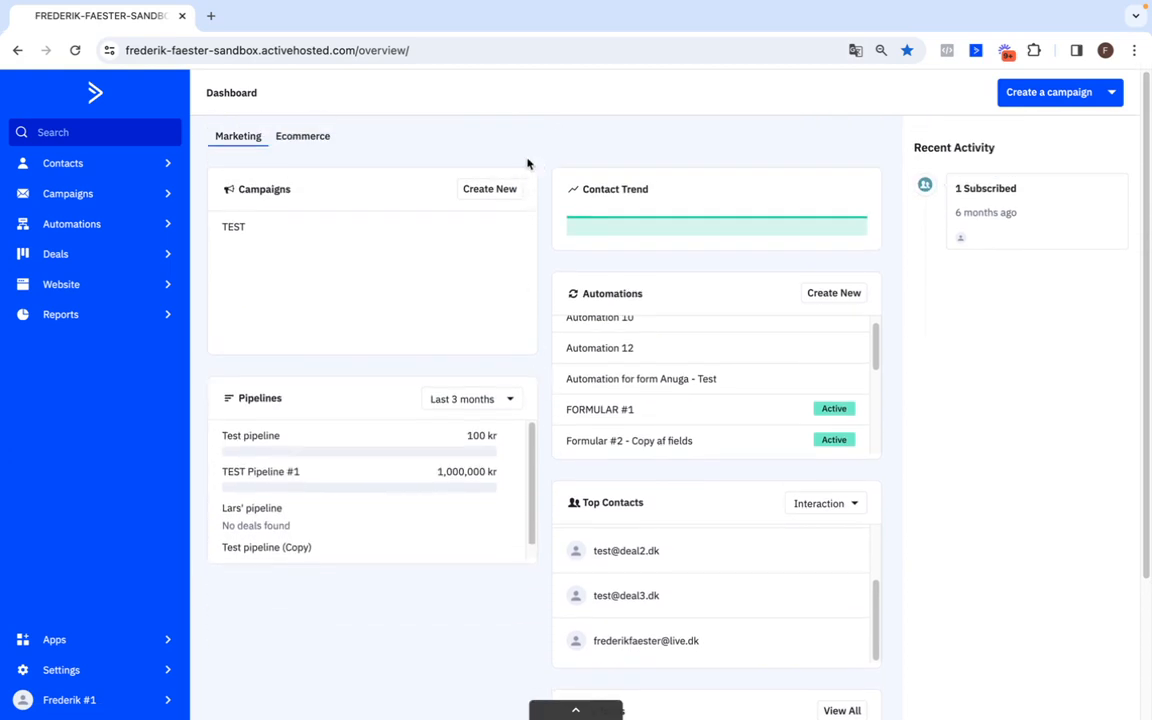
pyautogui.click(536, 169)
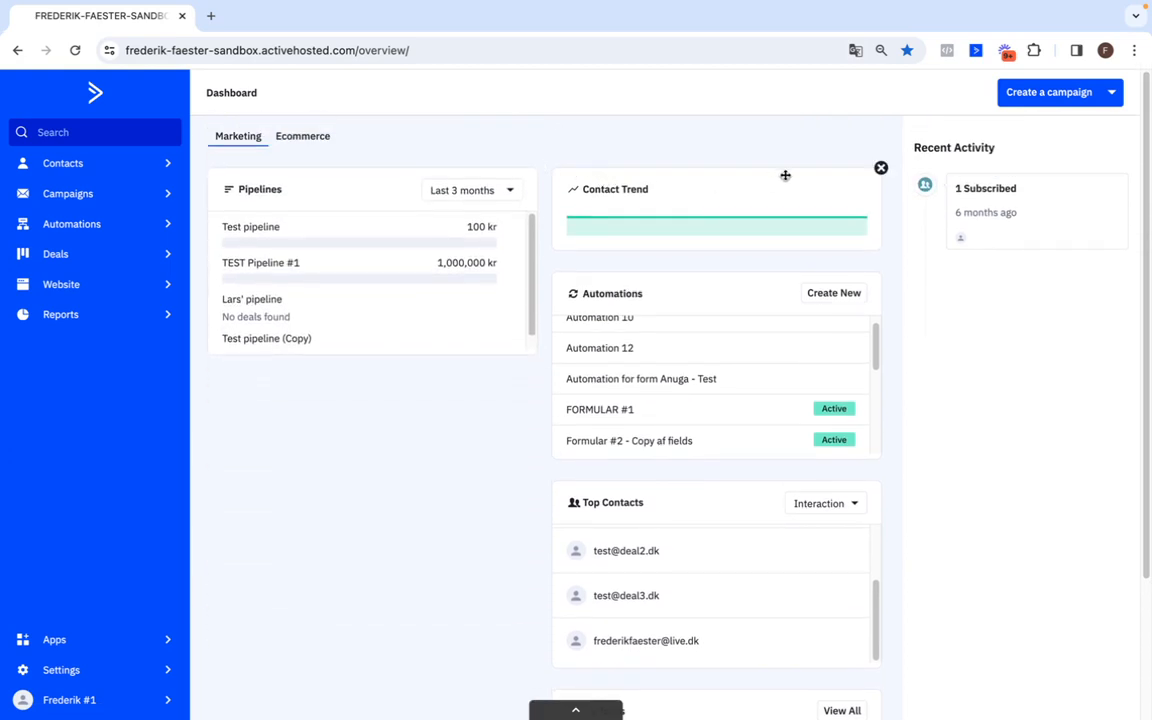
# - Remove the Contact Trend, Automations and Top Contacts widgets, leaving only Pipelines and My Tasks on the dashboard
pyautogui.click(881, 170)
pyautogui.click(881, 170)
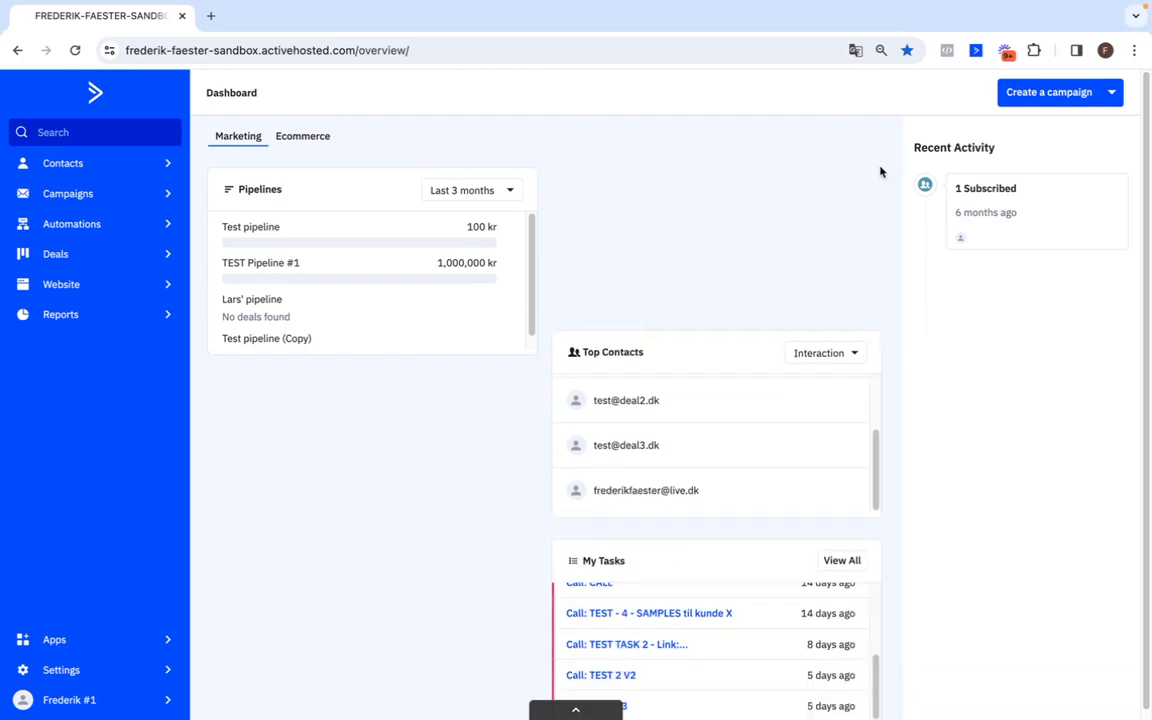
pyautogui.click(879, 170)
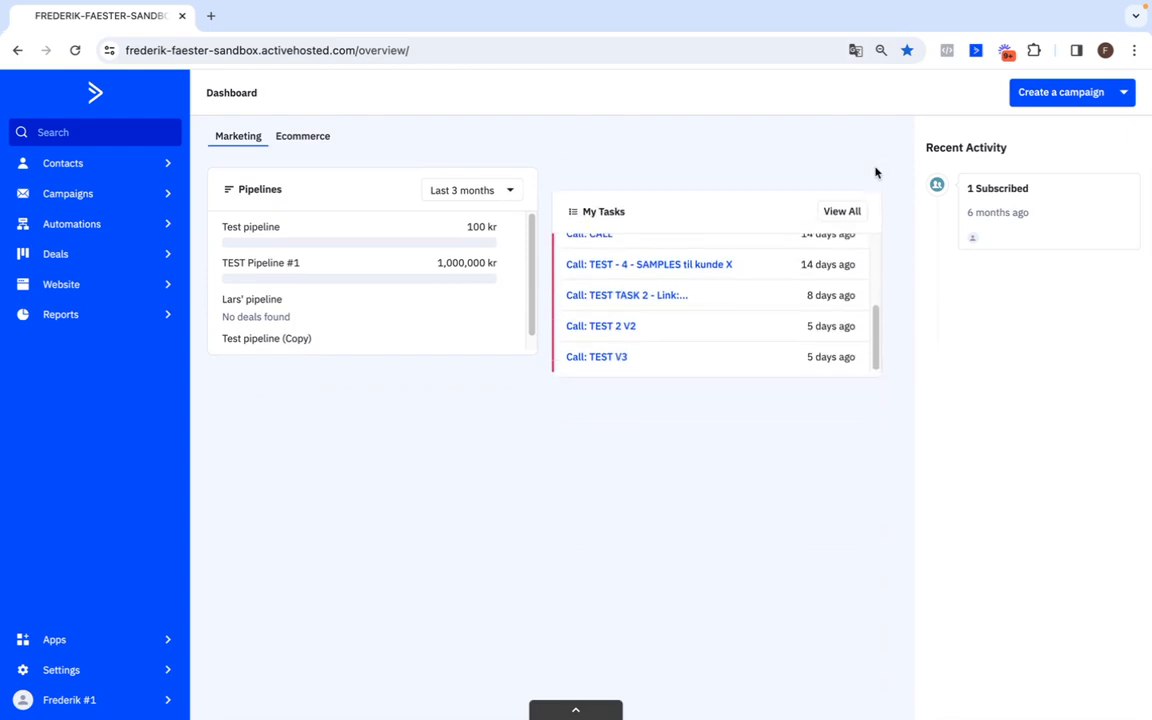
pyautogui.scroll(-1, 618, 438)
pyautogui.scroll(1, 618, 438)
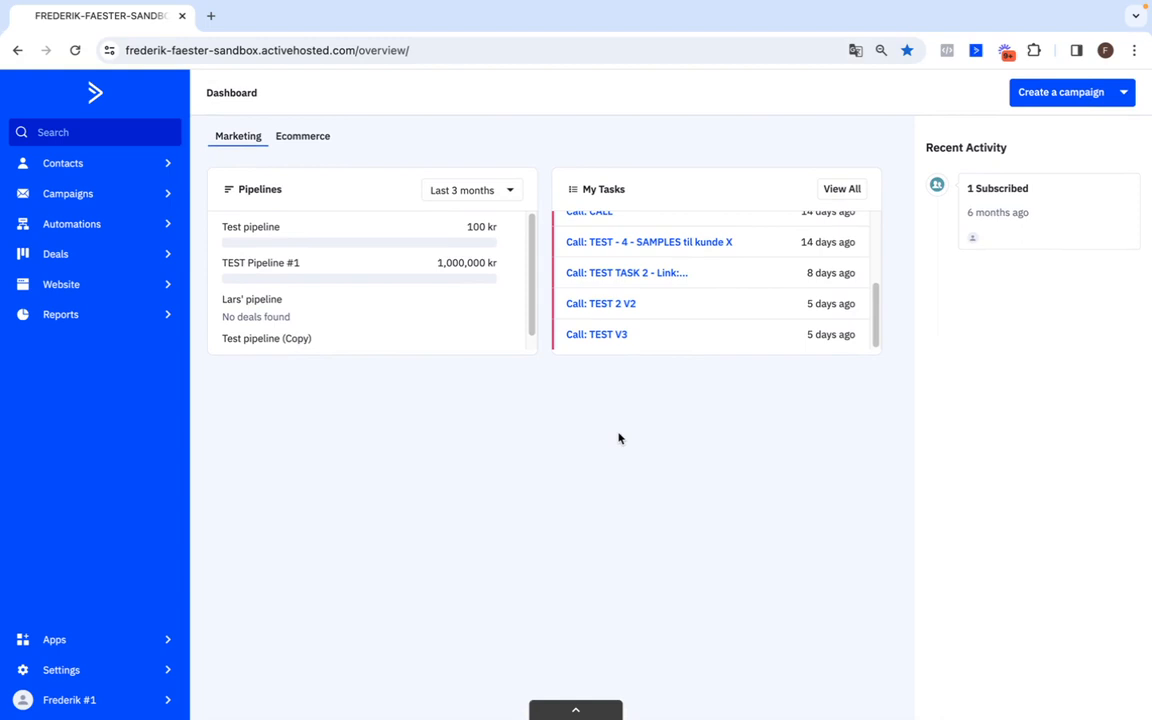
# - Open Test pipeline and TEST Pipeline #1 from the Pipelines widget, each in its own new browser tab
pyautogui.scroll(3, 653, 309)
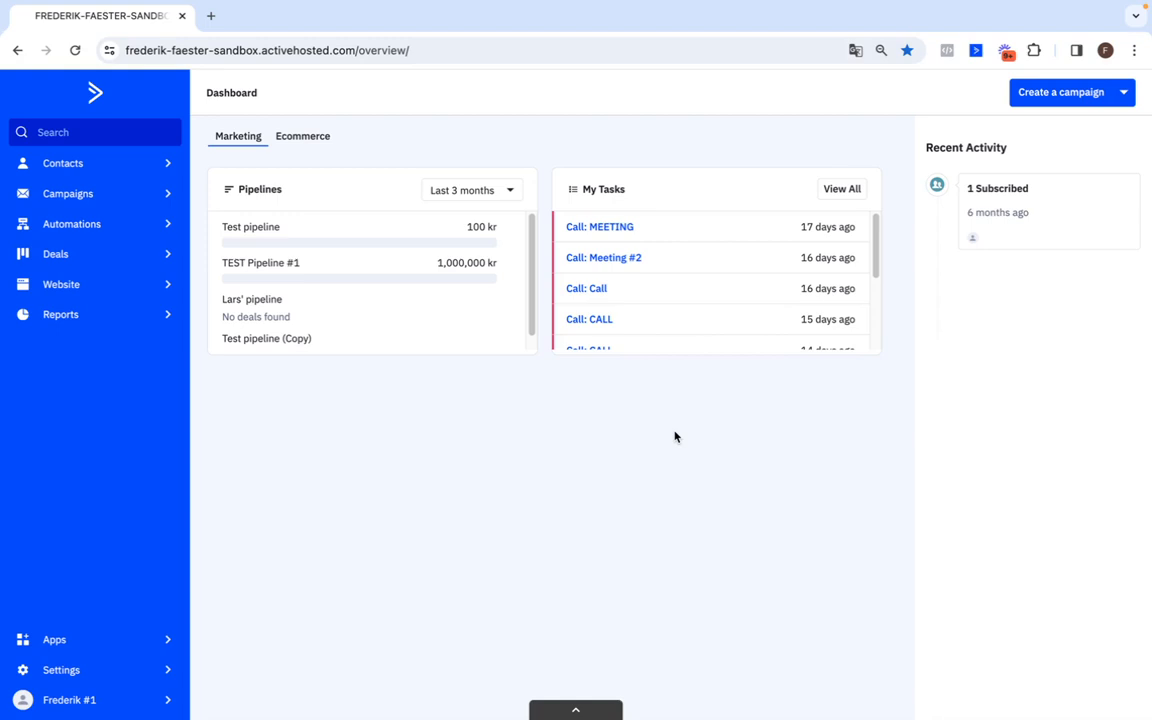
pyautogui.scroll(-1, 424, 316)
pyautogui.scroll(1, 424, 316)
pyautogui.scroll(-1, 270, 227)
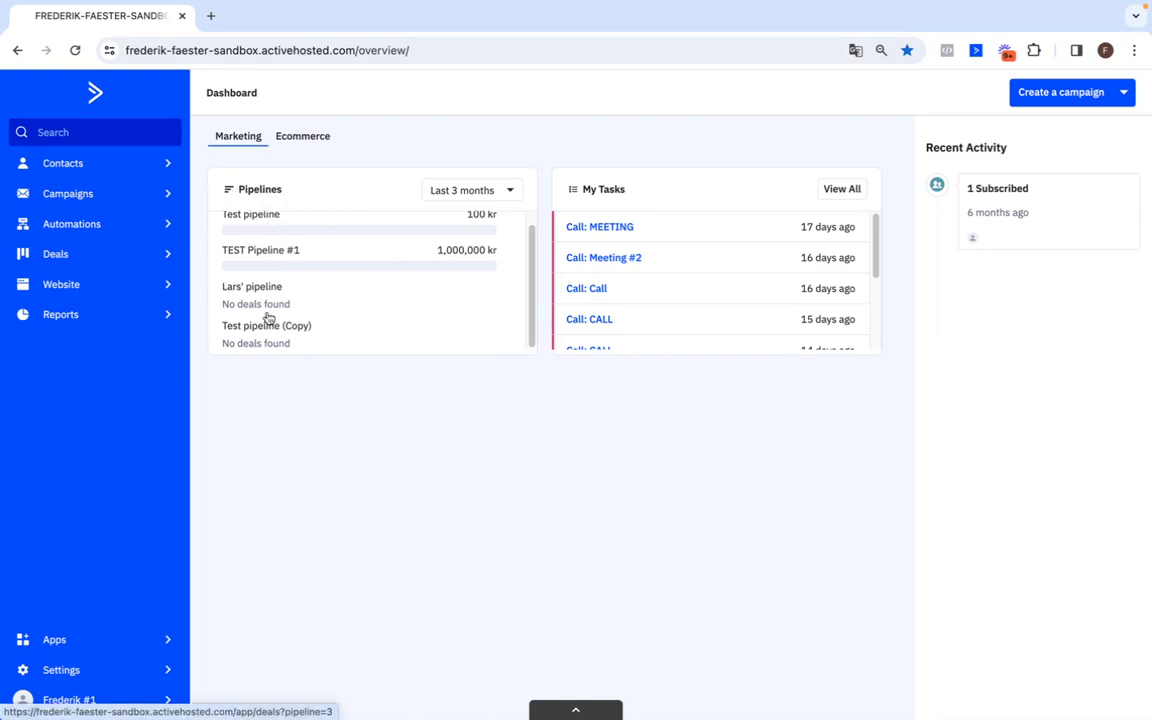
pyautogui.scroll(1, 270, 227)
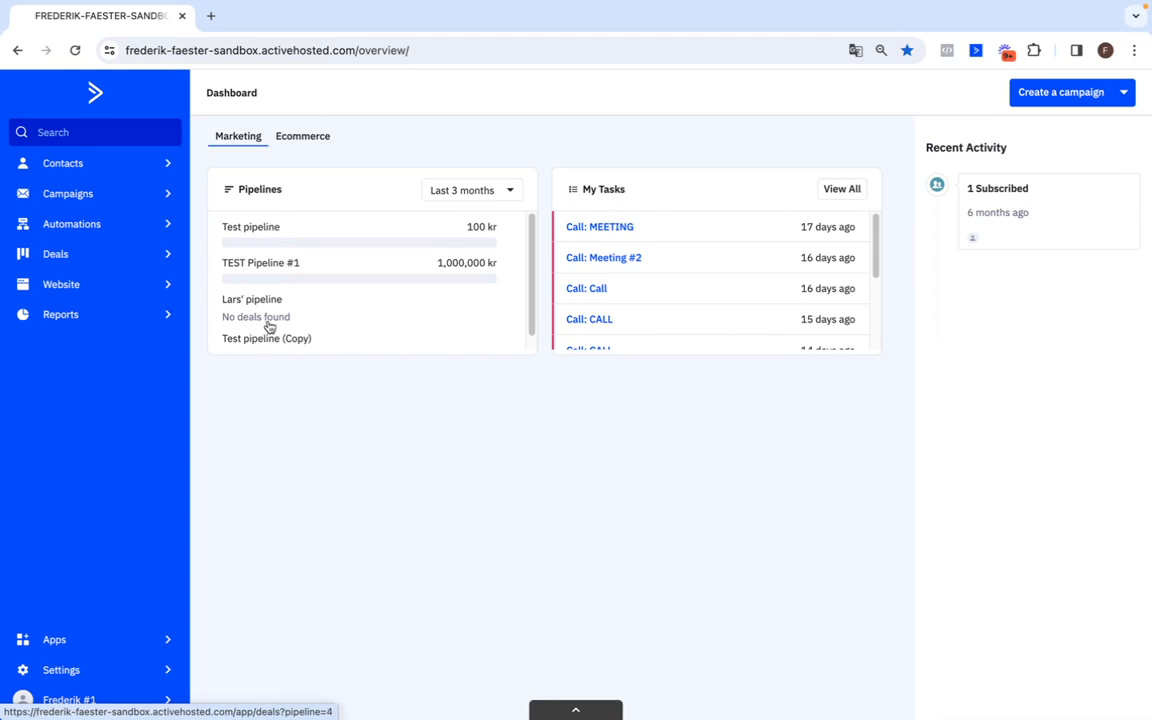
pyautogui.rightClick(266, 230)
pyautogui.click(294, 238)
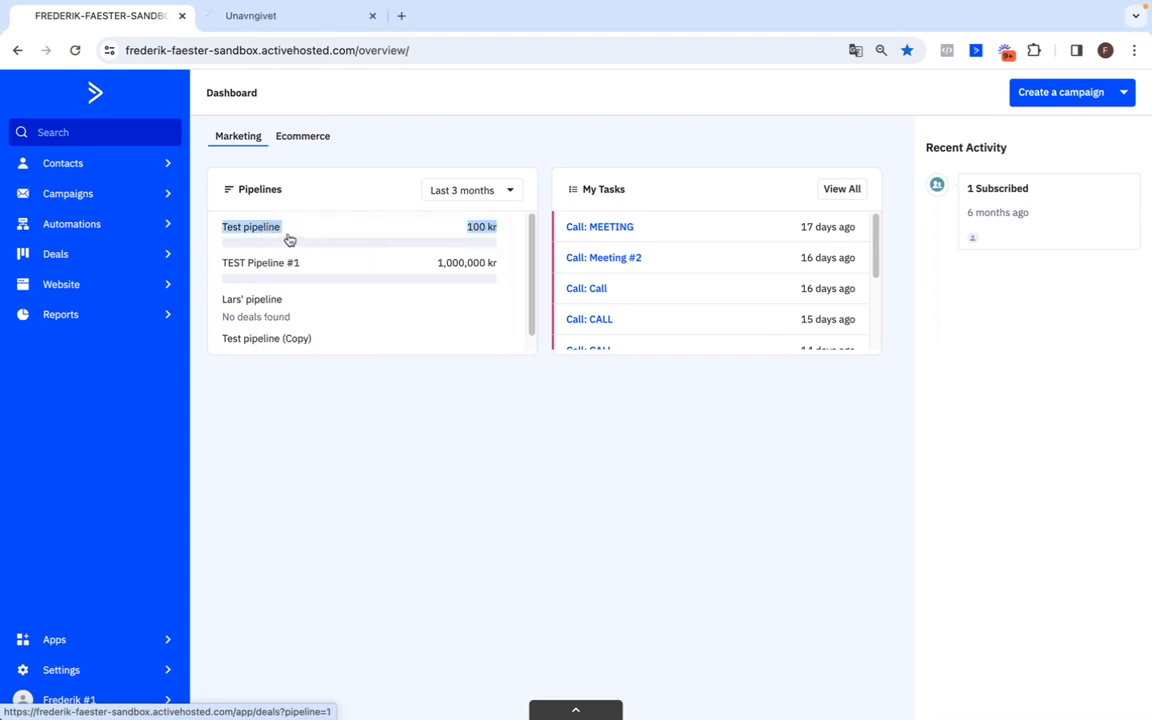
pyautogui.rightClick(267, 264)
pyautogui.click(298, 272)
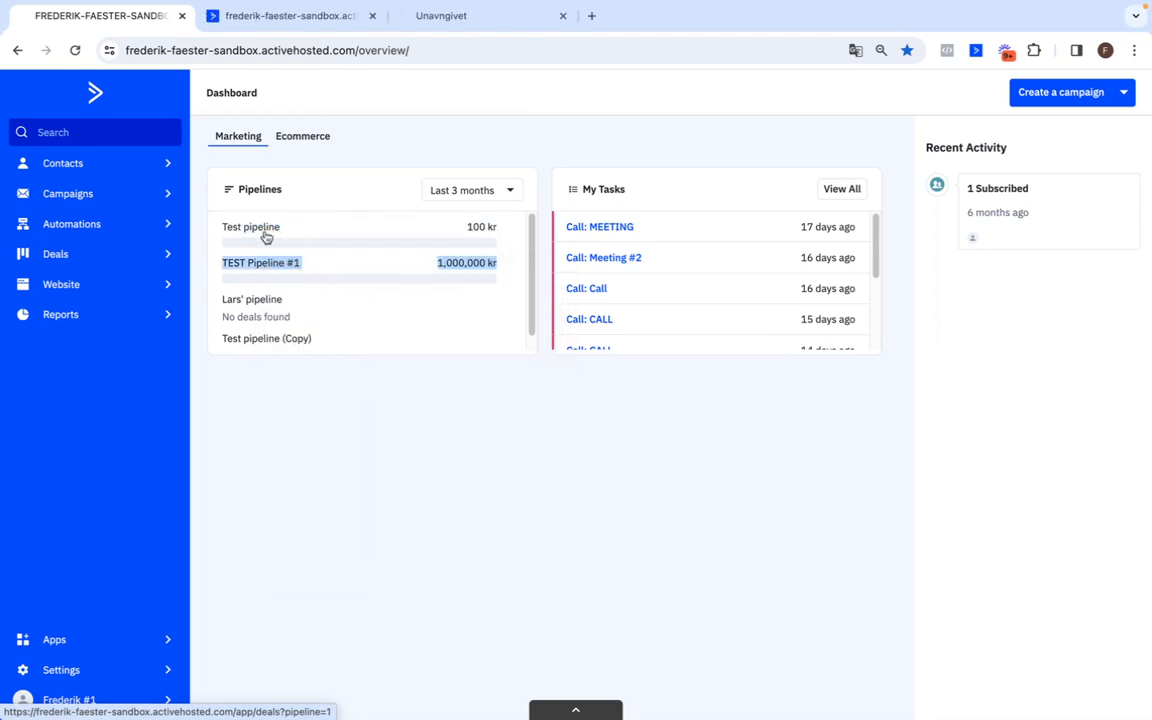
# - View the stages and deals on the Test pipeline board and the TEST Pipeline #1 board
pyautogui.click(289, 17)
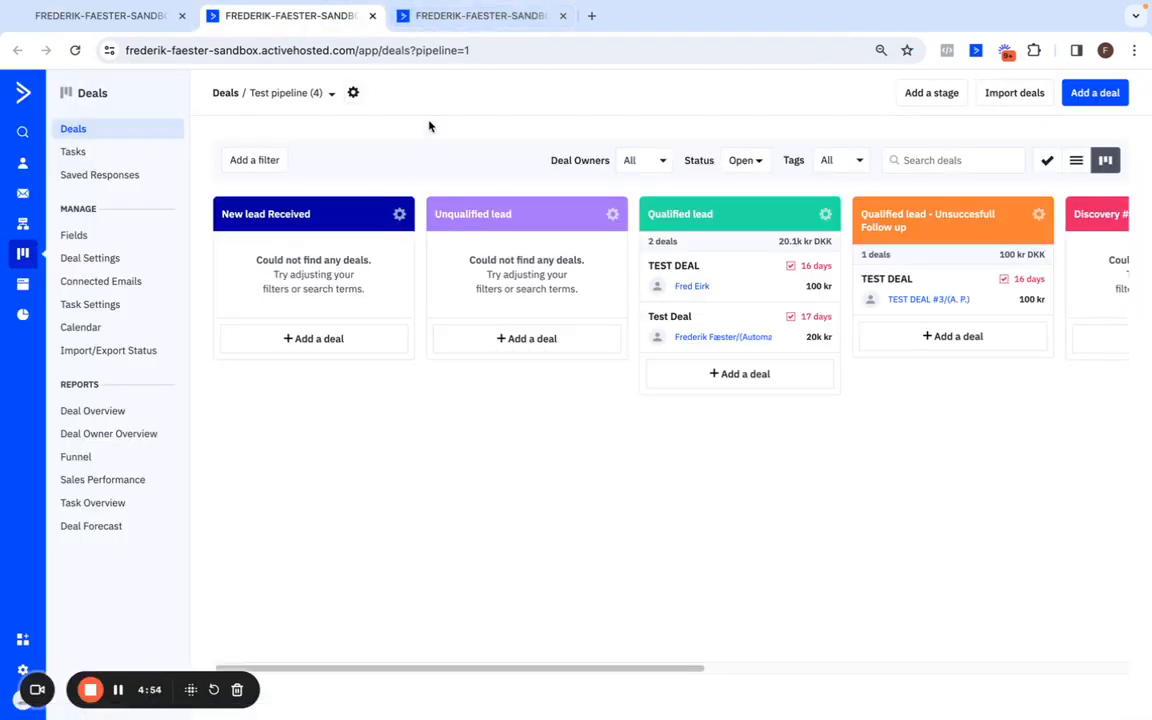
pyautogui.hscroll(5, 568, 319)
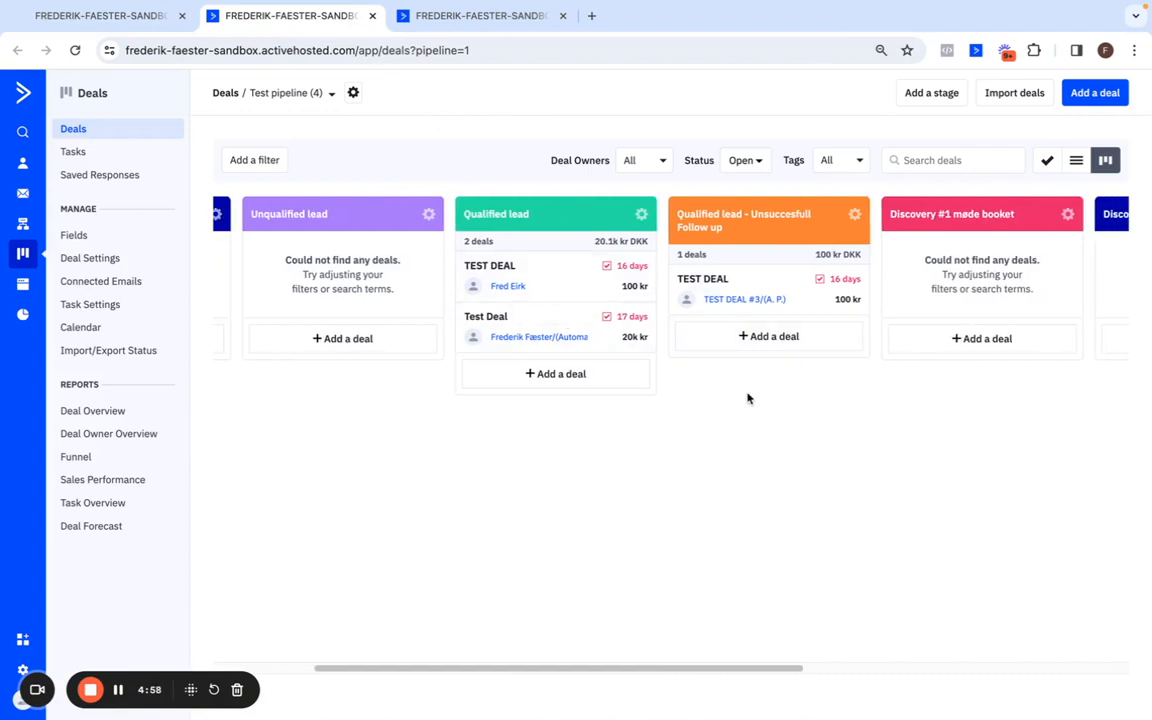
pyautogui.hscroll(-5, 748, 398)
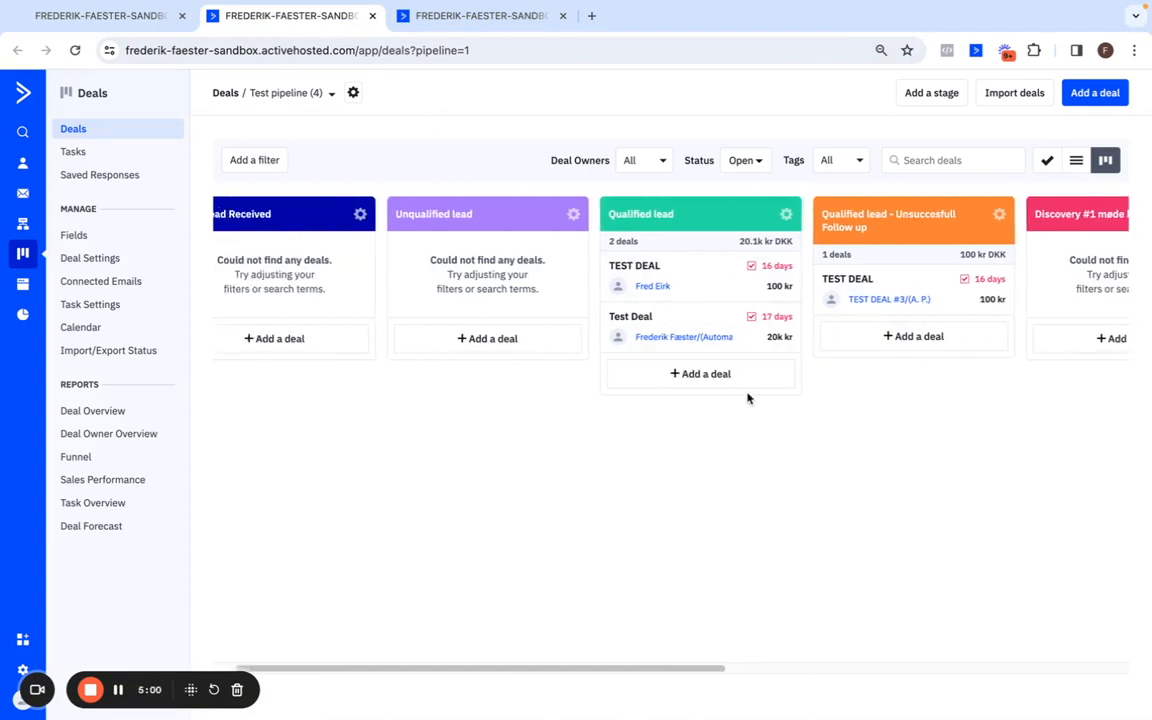
pyautogui.click(480, 16)
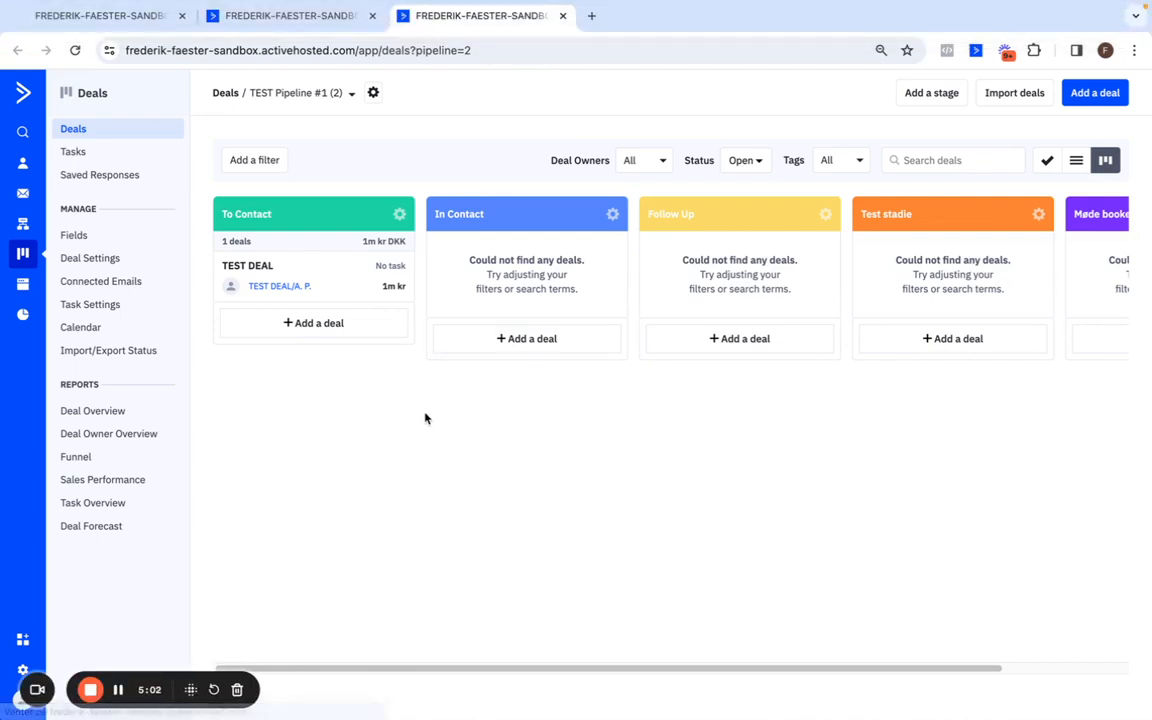
# - Return to the dashboard and look through the calls listed in the My Tasks widget
pyautogui.click(134, 21)
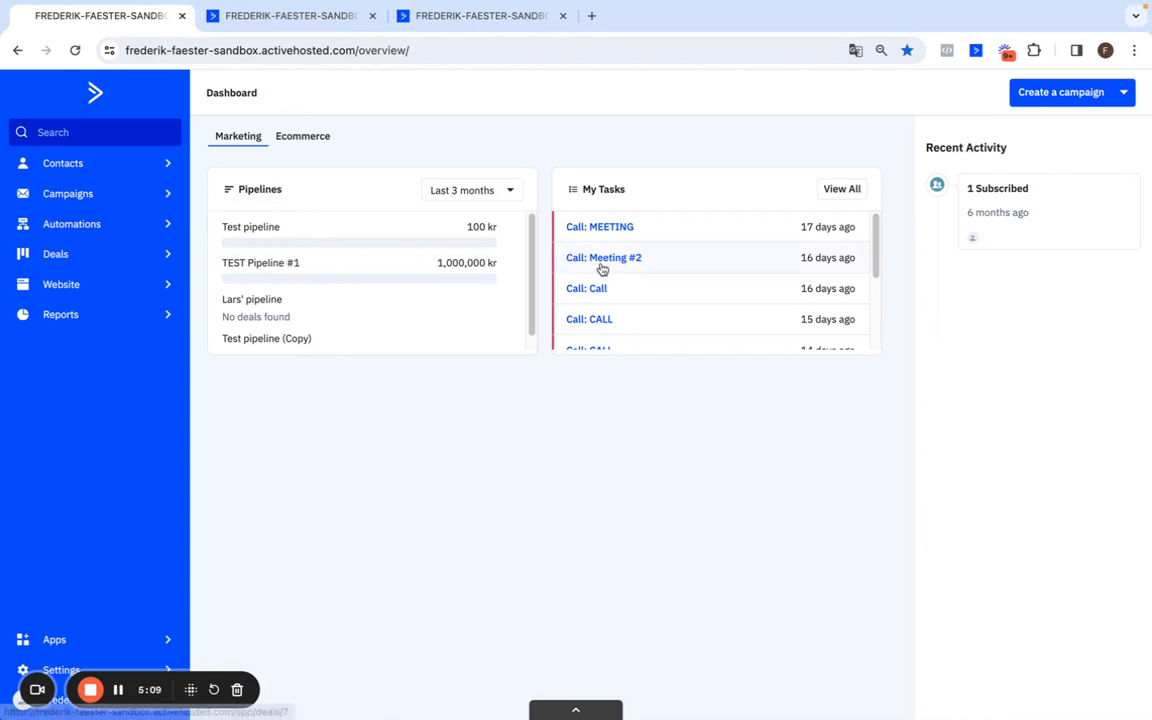
pyautogui.scroll(-2, 602, 267)
pyautogui.scroll(2, 602, 267)
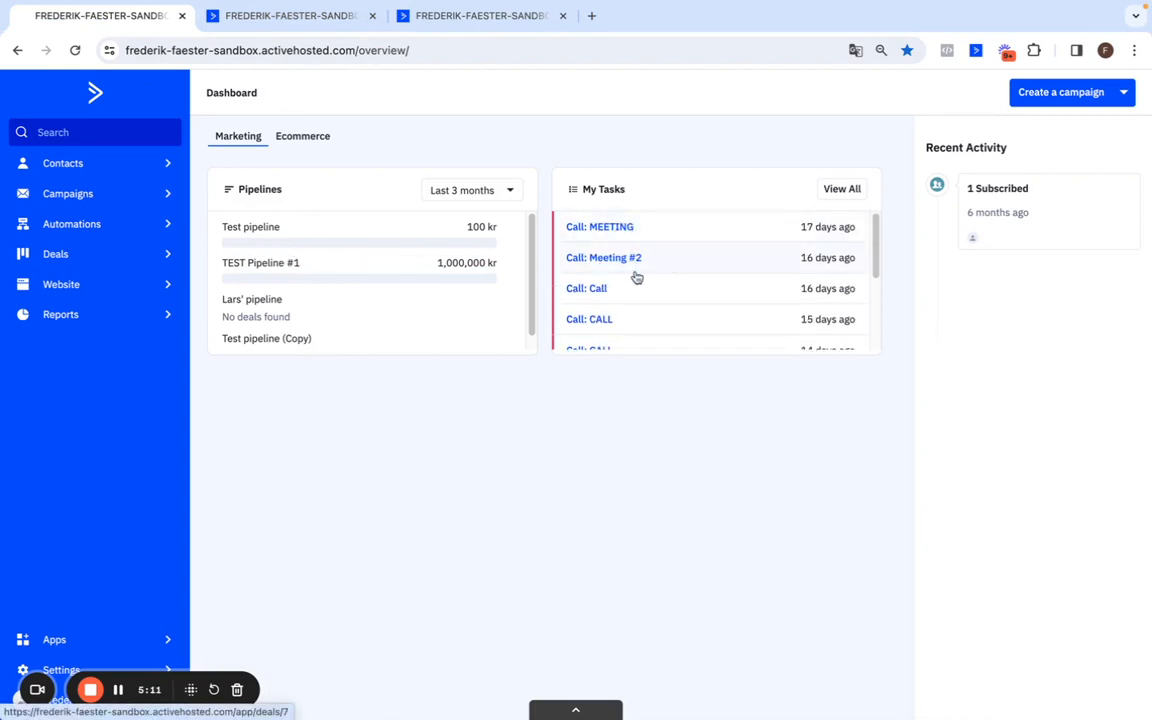
pyautogui.scroll(-5, 638, 303)
pyautogui.scroll(5, 638, 303)
pyautogui.scroll(-5, 660, 255)
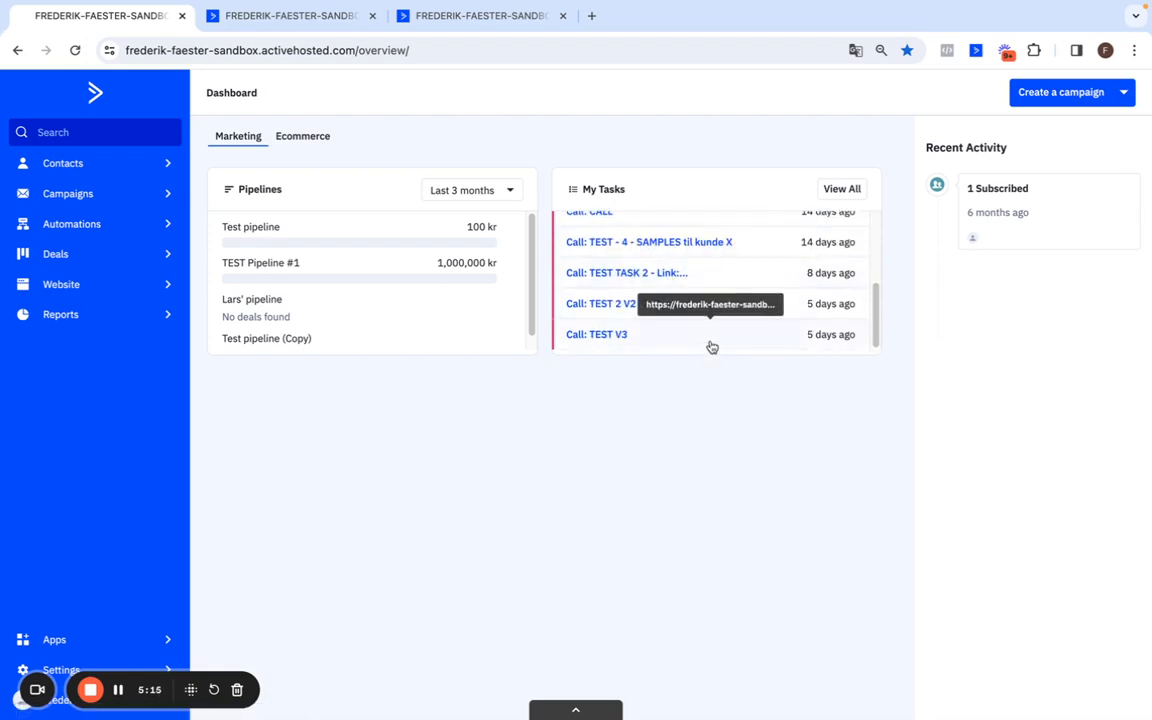
# - Open the full task list from the My Tasks widget and look through the tasks with their related deals, due dates and statuses
pyautogui.scroll(5, 716, 330)
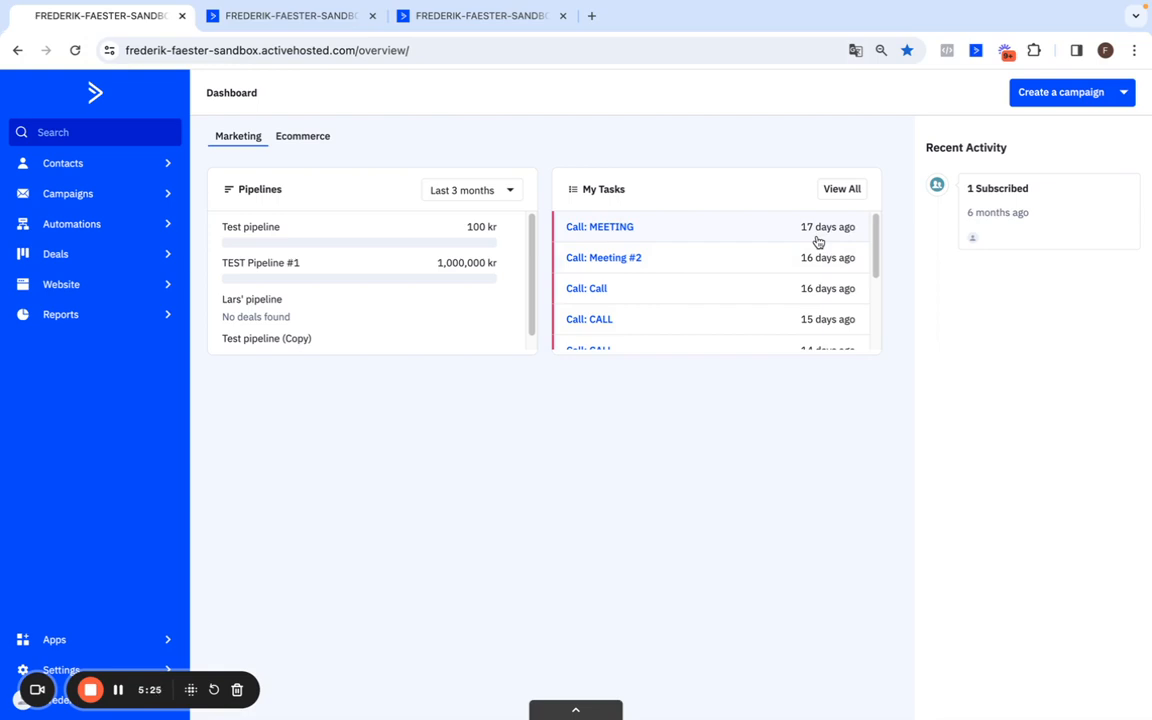
pyautogui.click(842, 189)
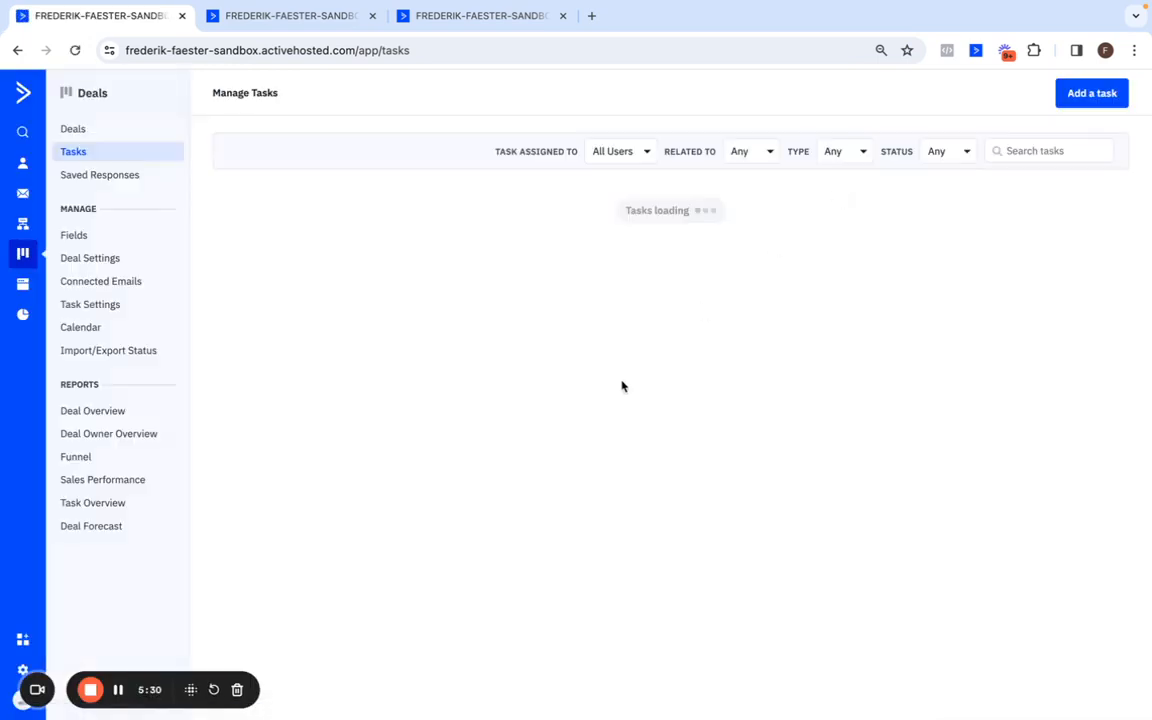
pyautogui.scroll(-1, 621, 381)
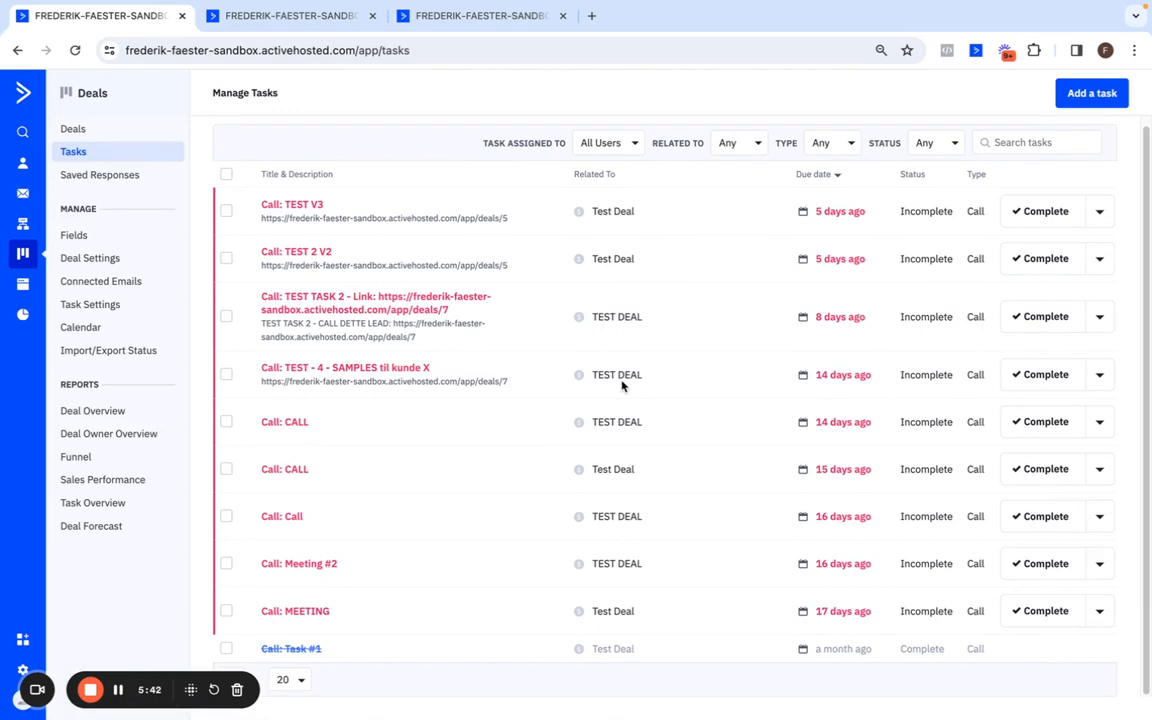
# - Return to the dashboard from the task list and close the two extra browser tabs holding the pipeline boards
pyautogui.click(22, 92)
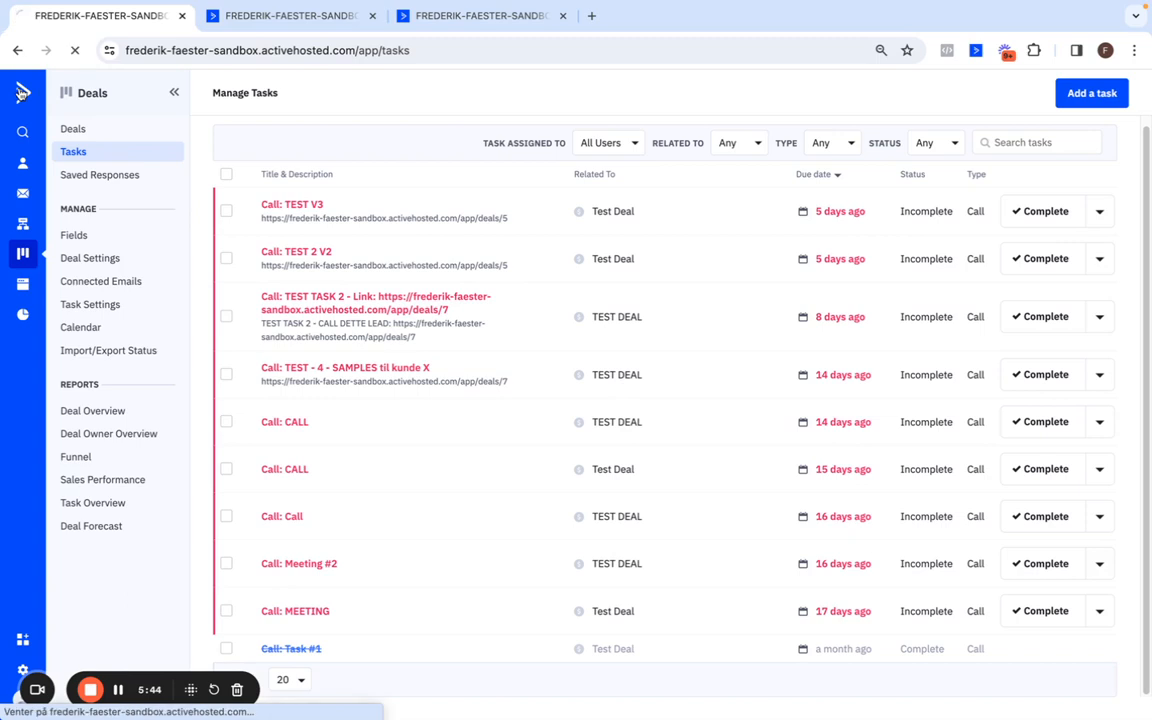
pyautogui.click(372, 15)
pyautogui.click(372, 15)
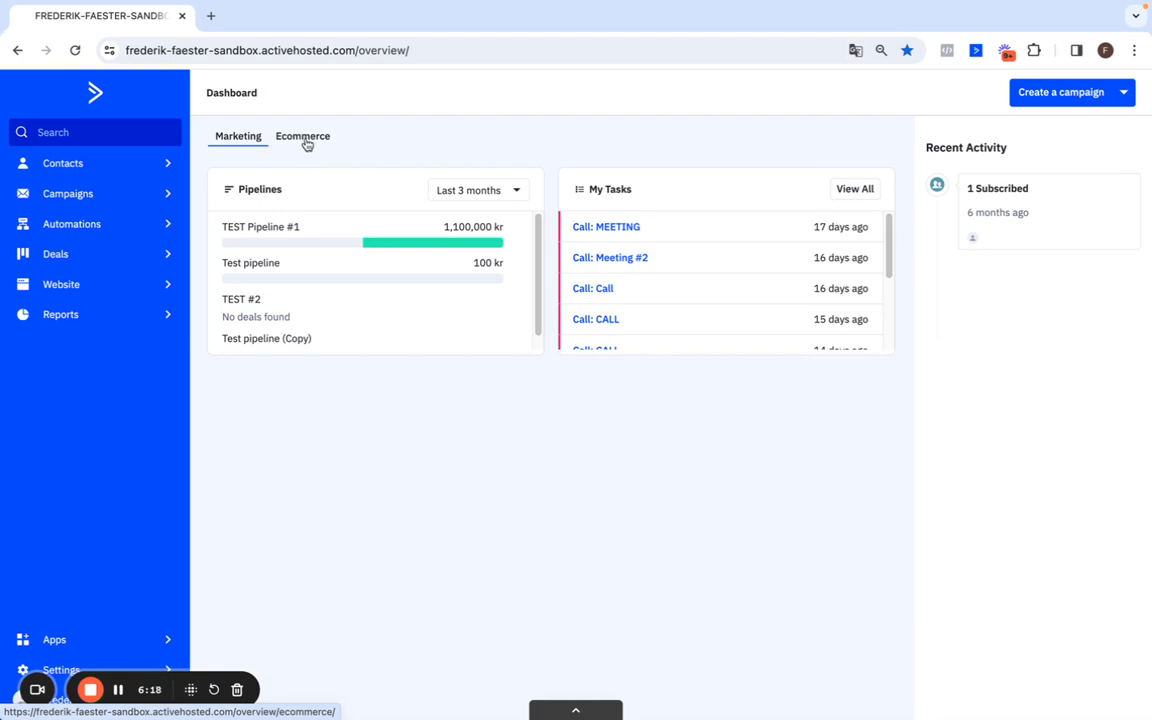
pyautogui.moveTo(318, 198)
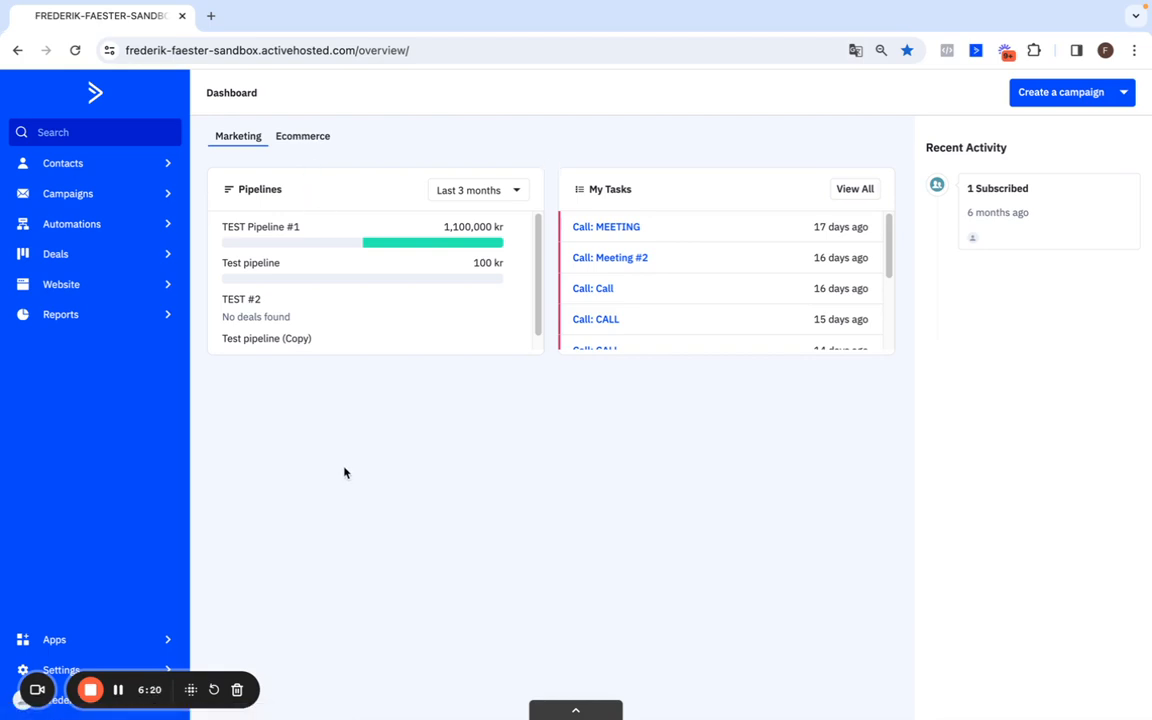